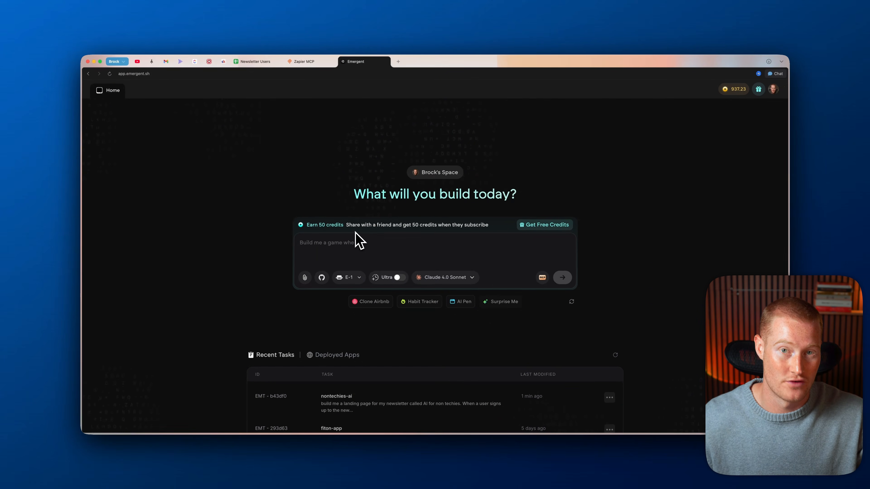
Step: Paste the newsletter landing-page prompt asking for a welcome email and logging to the Newsletter Users sheet
{"action": "type", "text": "build me a landing page for my newsletter called AI for non techies. When a user signs up to the newsletter, we want to actually call the Zapier MCP server to do a few things:  1. Send a welcome email  2. add that person to the \"Newsletter Users\" Google sheet"}
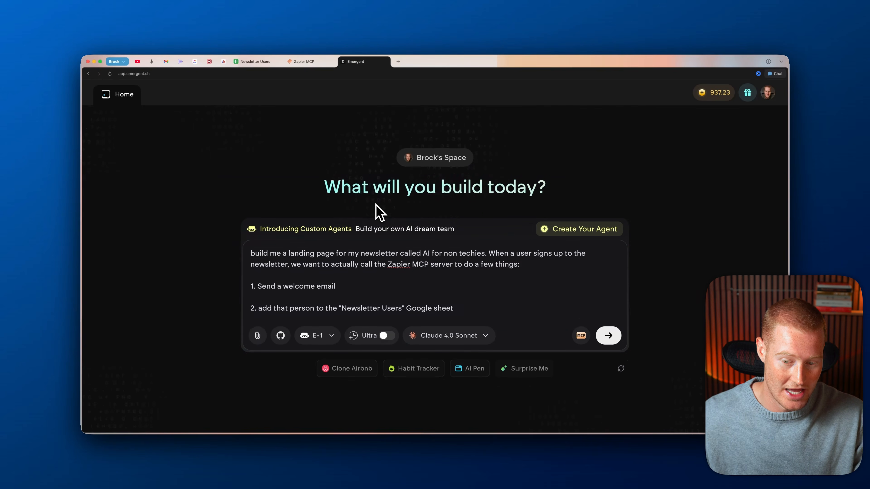
{"action": "scroll", "coordinate": [376, 205], "scroll_direction": "down", "scroll_amount": 1}
{"action": "left_click_drag", "start_coordinate": [247, 227], "coordinate": [617, 239]}
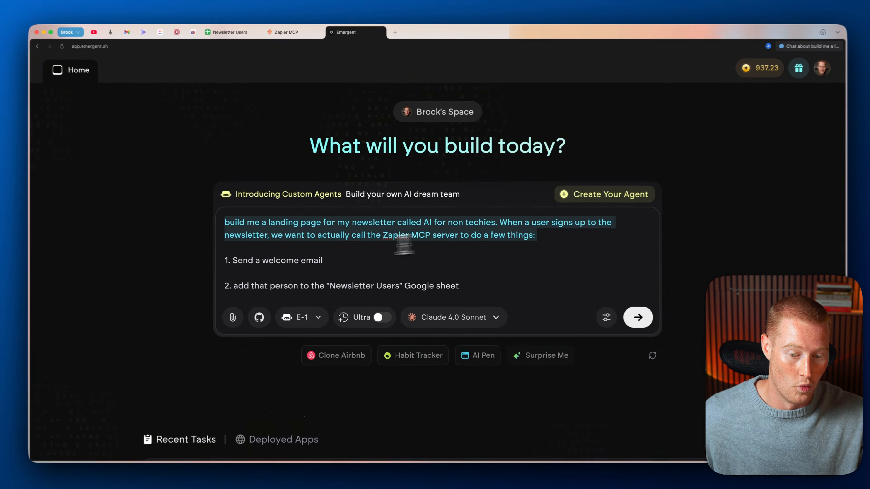
{"action": "left_click_drag", "start_coordinate": [249, 259], "coordinate": [355, 259]}
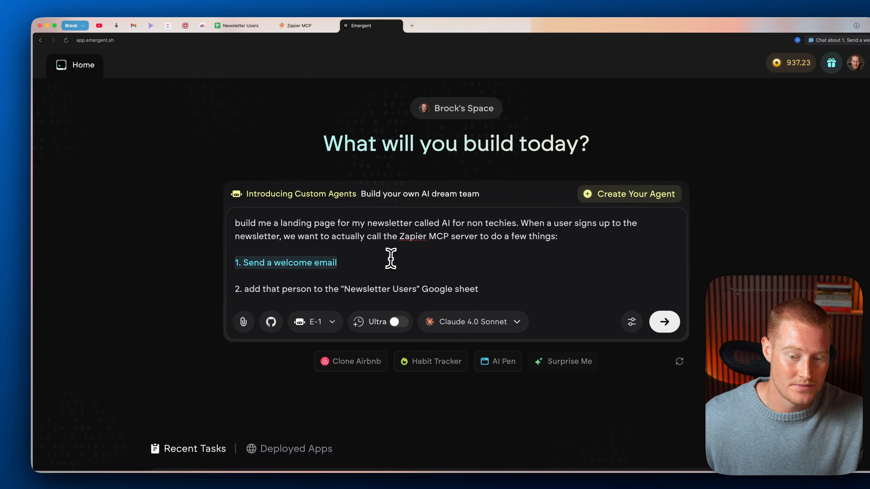
{"action": "left_click", "coordinate": [334, 271]}
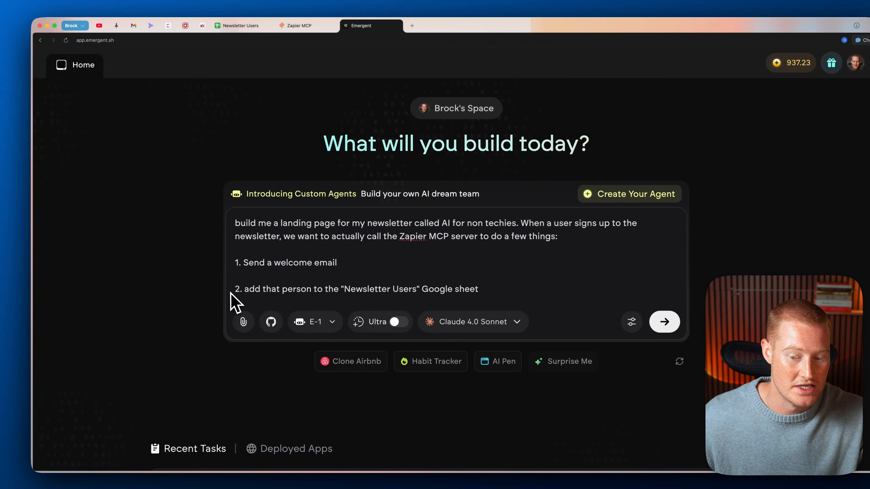
{"action": "left_click_drag", "start_coordinate": [231, 294], "coordinate": [463, 297]}
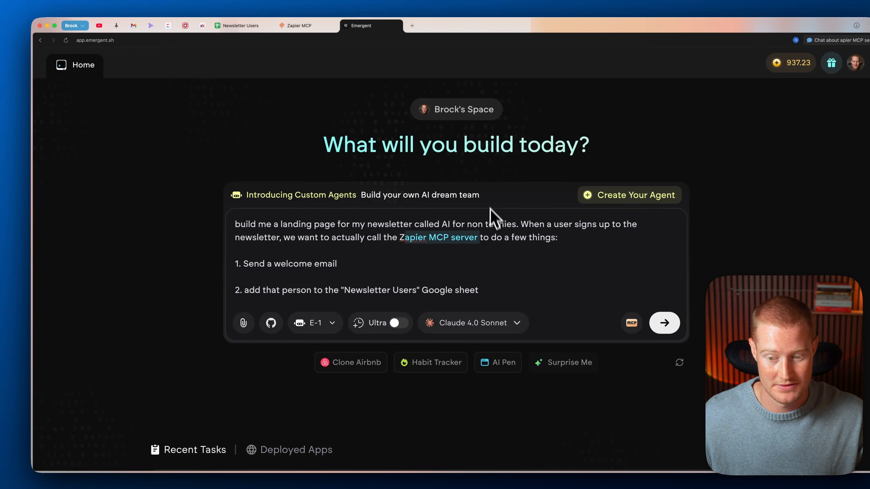
{"action": "left_click", "coordinate": [485, 192]}
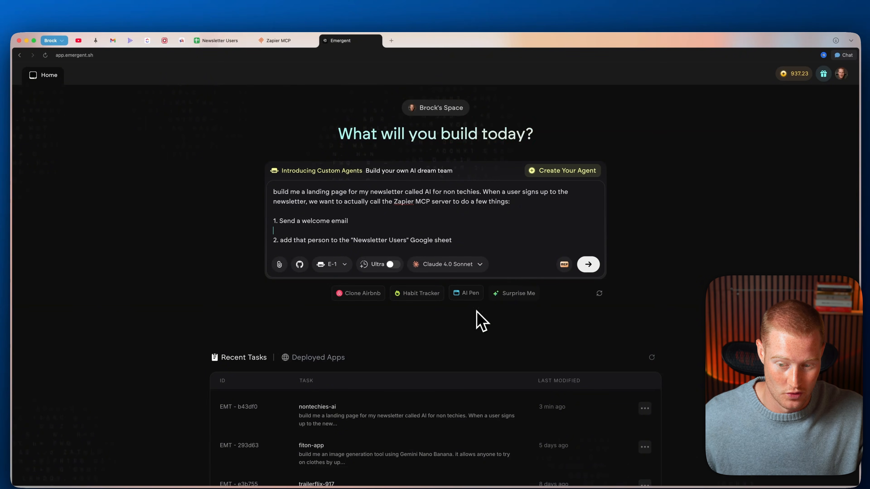
Step: From the advanced build settings' MCP tools list, start adding a new custom MCP server
{"action": "left_click", "coordinate": [564, 264]}
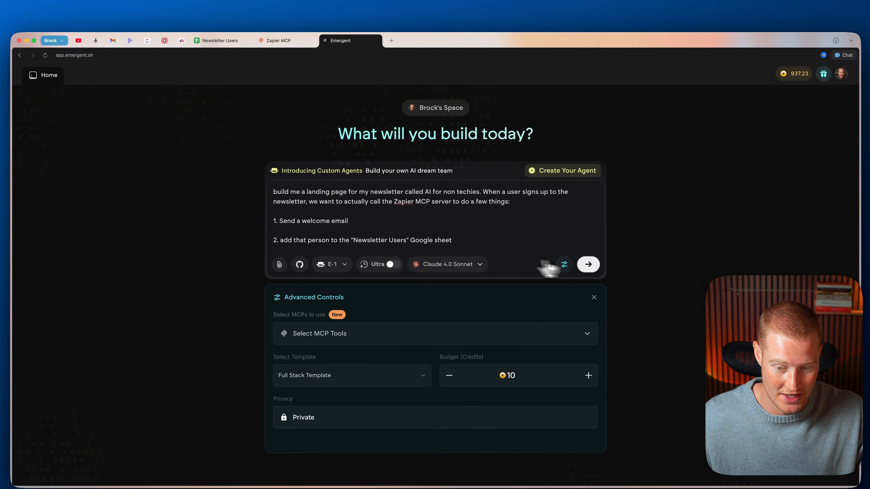
{"action": "scroll", "coordinate": [356, 335], "scroll_direction": "down", "scroll_amount": 1}
{"action": "left_click", "coordinate": [368, 326]}
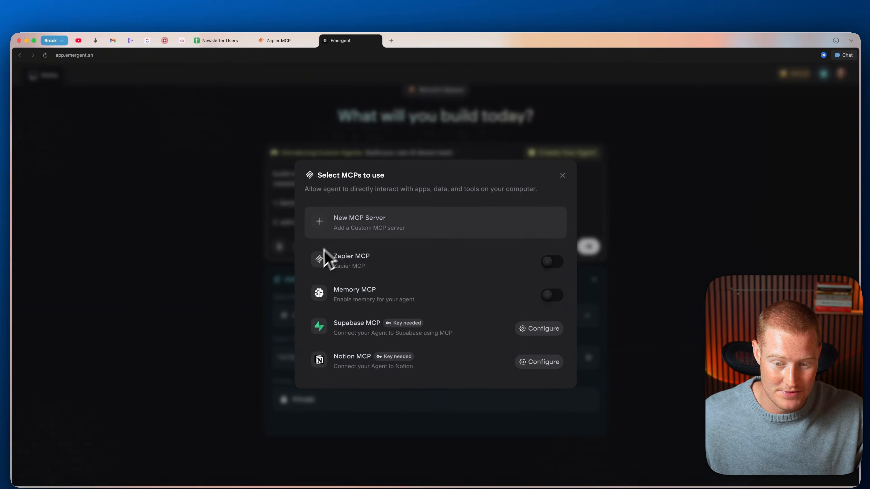
{"action": "left_click", "coordinate": [378, 231]}
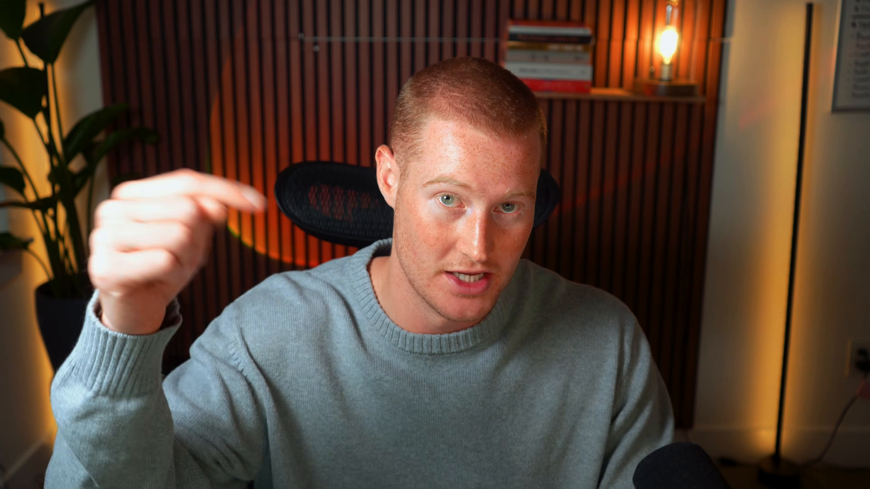
Step: Create a Zapier MCP server named 'Newsletter MCP' using OpenAI API as its client
{"action": "left_click", "coordinate": [111, 92]}
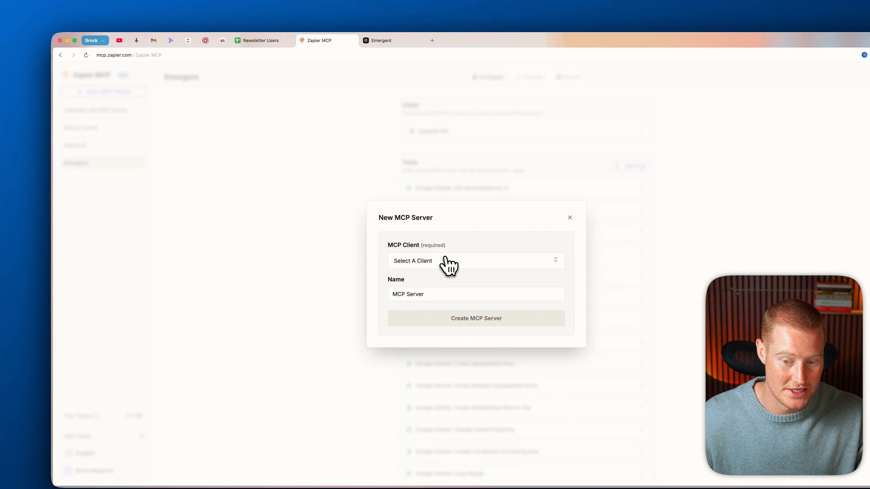
{"action": "left_click", "coordinate": [447, 261]}
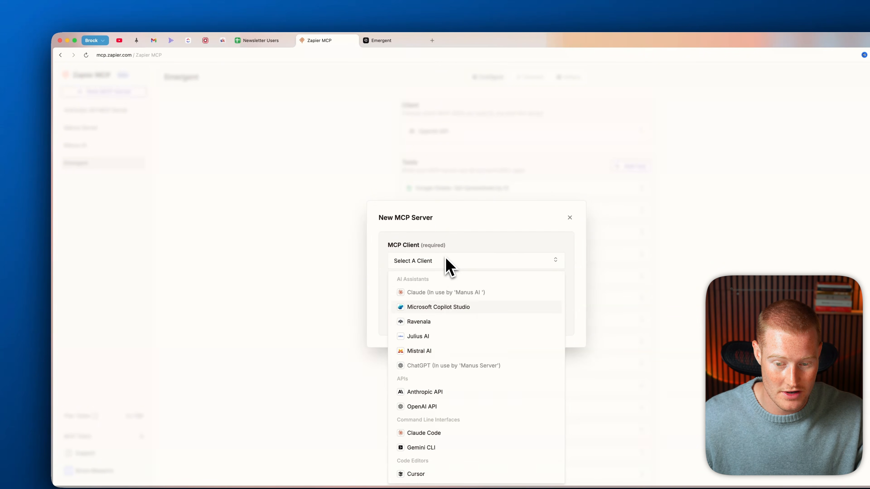
{"action": "scroll", "coordinate": [459, 328], "scroll_direction": "down", "scroll_amount": 2}
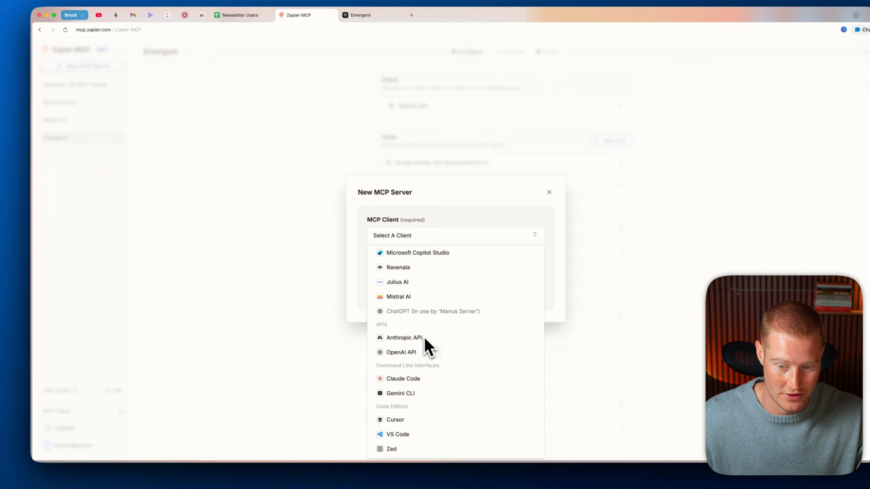
{"action": "left_click", "coordinate": [417, 343]}
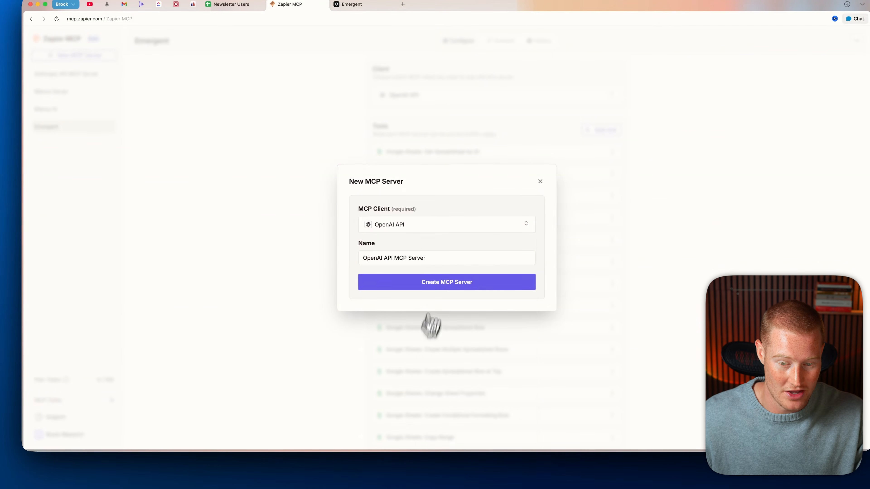
{"action": "left_click", "coordinate": [429, 261]}
{"action": "key", "text": "super+a"}
{"action": "key", "text": "BackSpace"}
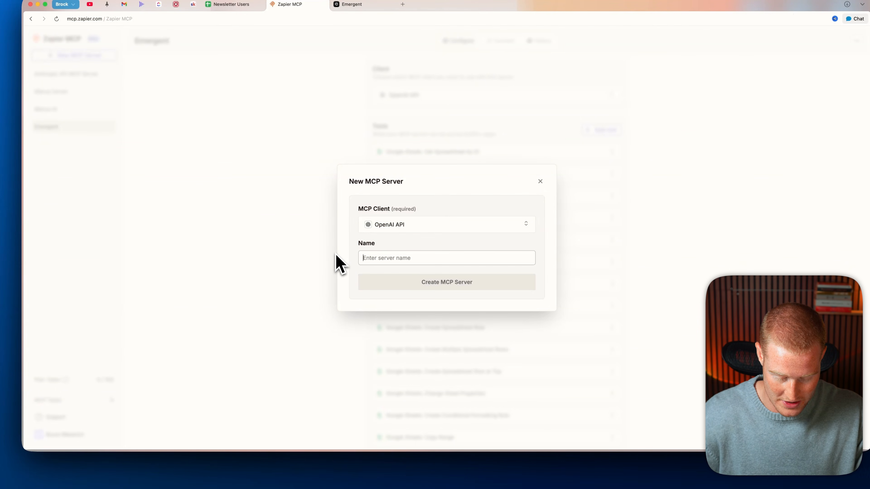
{"action": "type", "text": "Newsletter MCP"}
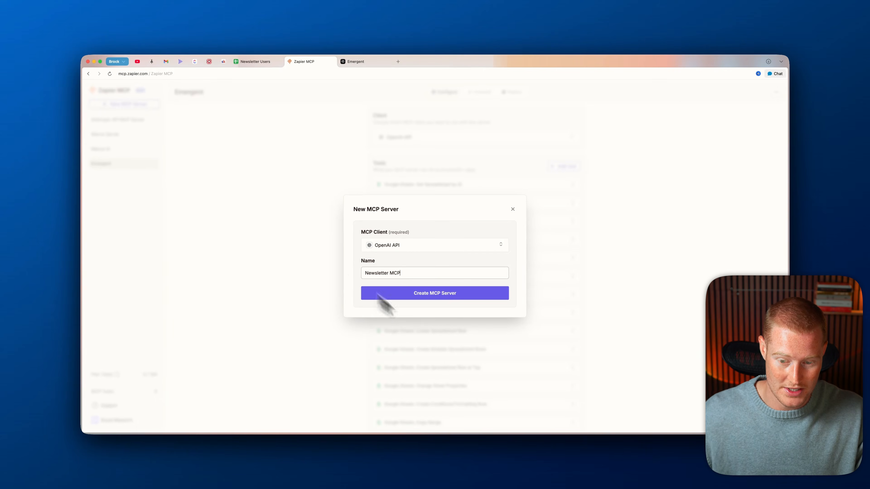
{"action": "left_click", "coordinate": [384, 296]}
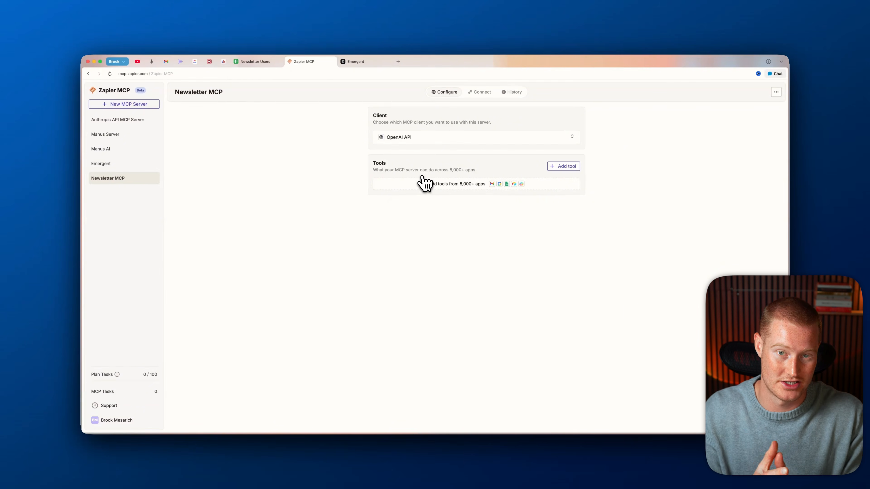
Step: Add all Gmail tools to the Newsletter MCP server
{"action": "left_click", "coordinate": [534, 185]}
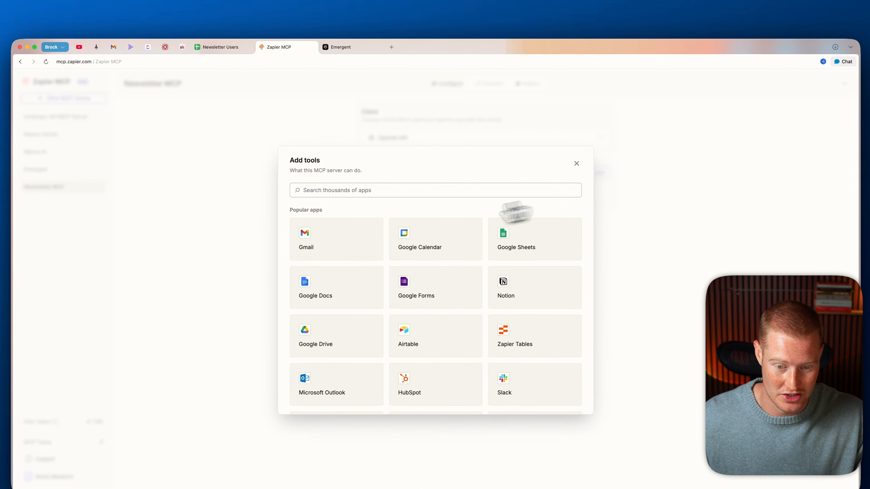
{"action": "left_click", "coordinate": [335, 245]}
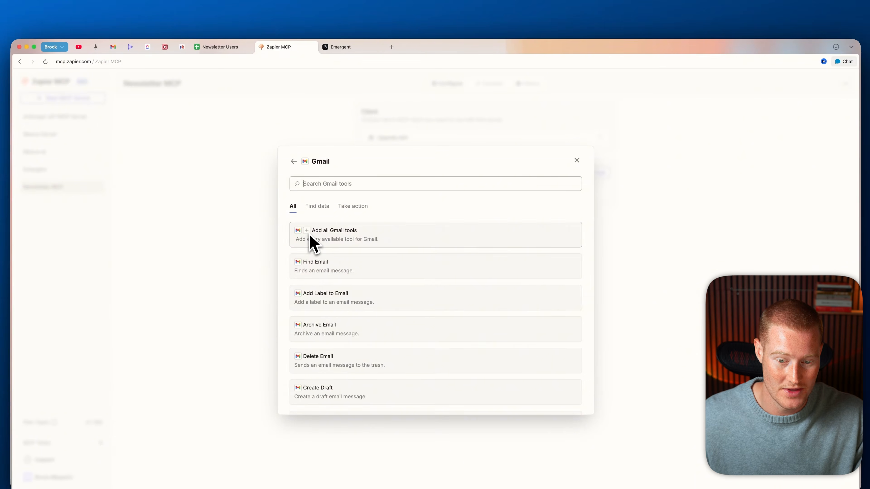
{"action": "scroll", "coordinate": [325, 247], "scroll_direction": "down", "scroll_amount": 3}
{"action": "scroll", "coordinate": [322, 244], "scroll_direction": "up", "scroll_amount": 2}
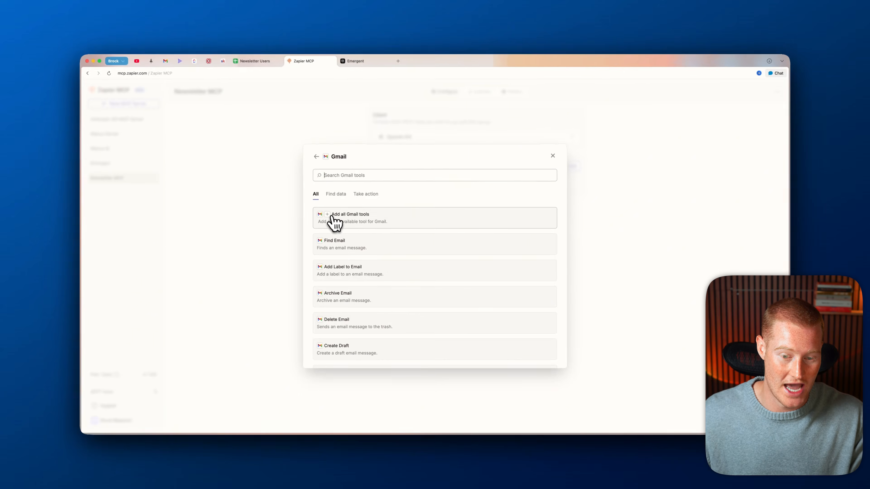
{"action": "left_click", "coordinate": [332, 222]}
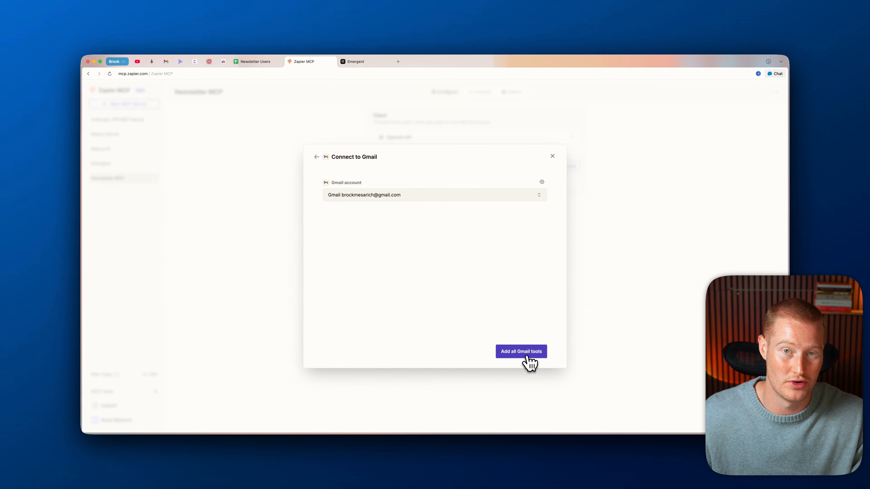
{"action": "left_click", "coordinate": [528, 357]}
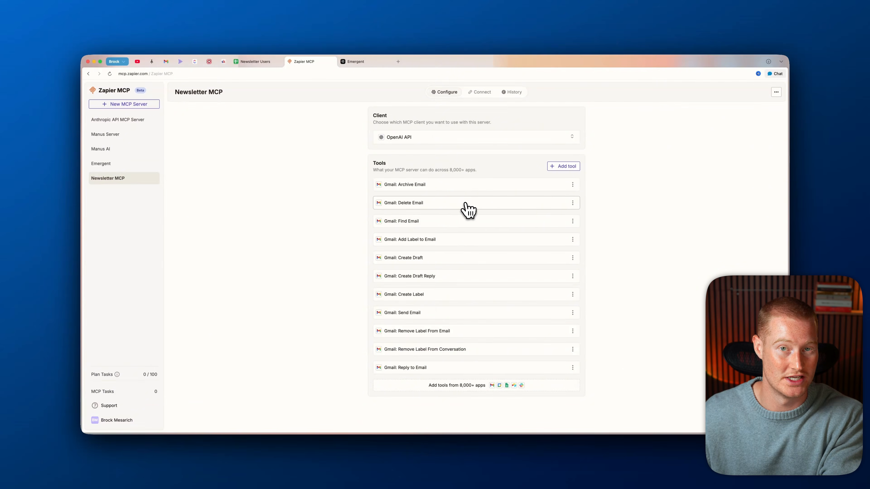
Step: Add all Google Sheets tools to the server as well
{"action": "left_click", "coordinate": [562, 167]}
{"action": "left_click", "coordinate": [507, 226]}
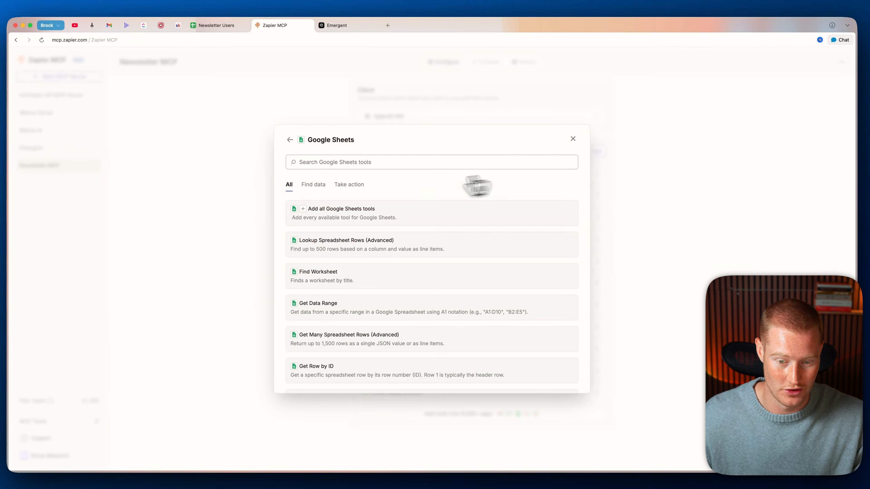
{"action": "left_click", "coordinate": [306, 210]}
{"action": "scroll", "coordinate": [445, 149], "scroll_direction": "down", "scroll_amount": 10}
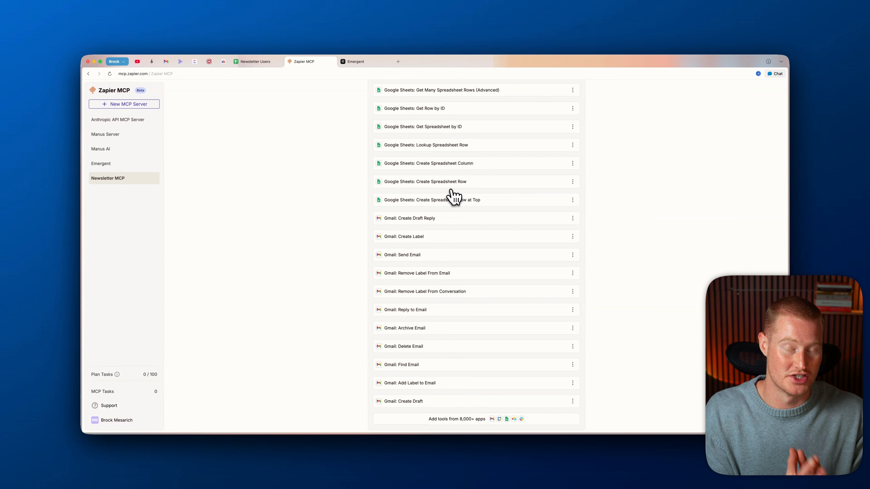
{"action": "scroll", "coordinate": [448, 196], "scroll_direction": "up", "scroll_amount": 10}
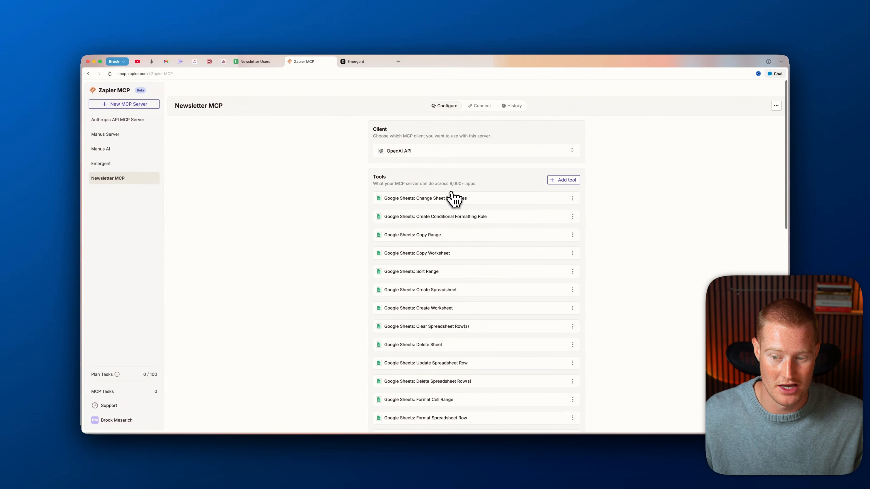
Step: Bring up the server's OpenAI API connection details
{"action": "left_click", "coordinate": [563, 177]}
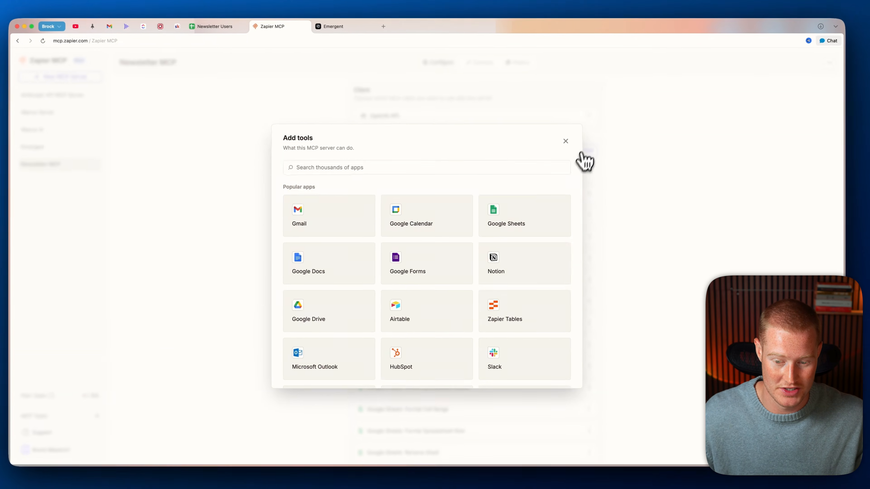
{"action": "scroll", "coordinate": [495, 288], "scroll_direction": "down", "scroll_amount": 5}
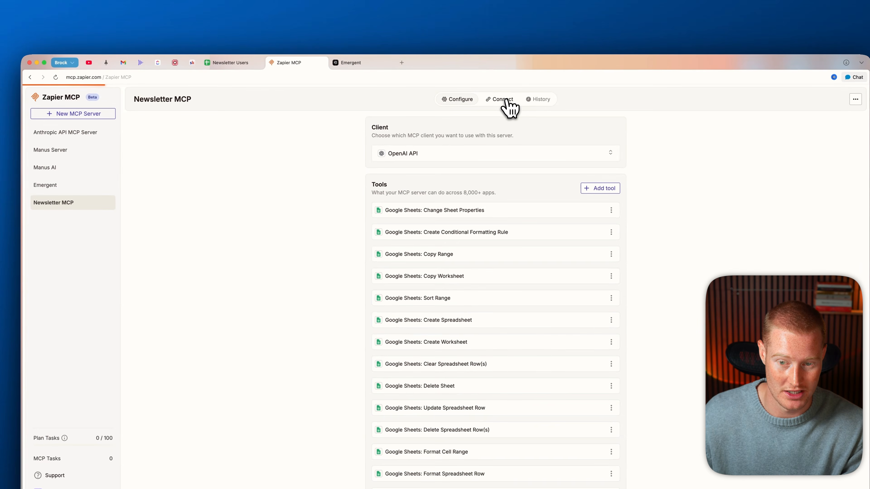
{"action": "left_click", "coordinate": [481, 60]}
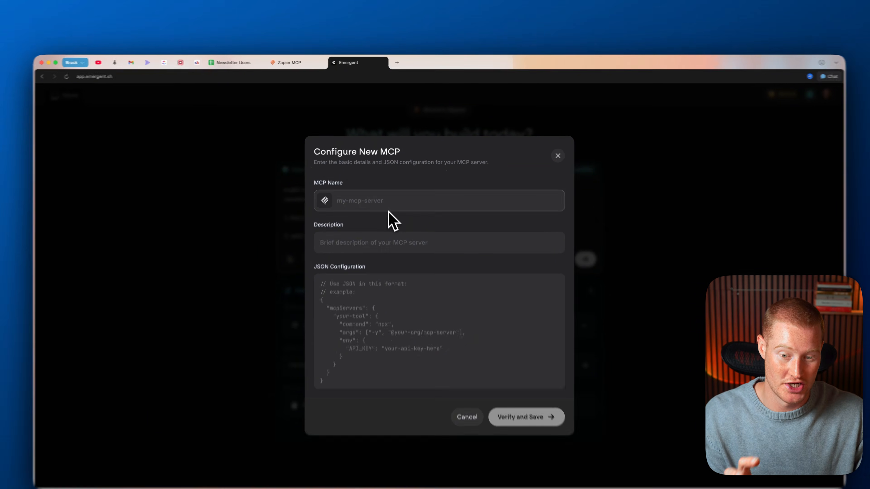
Step: Fill the new MCP's JSON configuration with the Zapier server URL and copied API key, then close it
{"action": "left_click", "coordinate": [390, 190]}
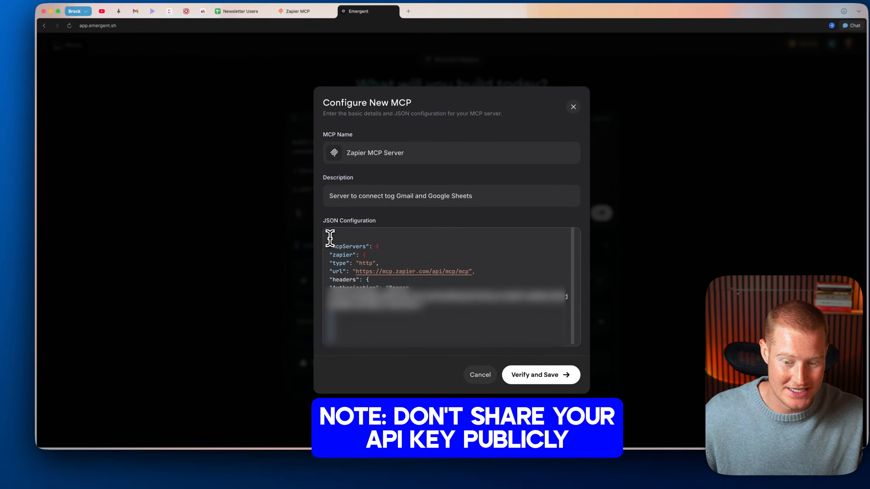
{"action": "left_click_drag", "start_coordinate": [331, 254], "coordinate": [389, 337]}
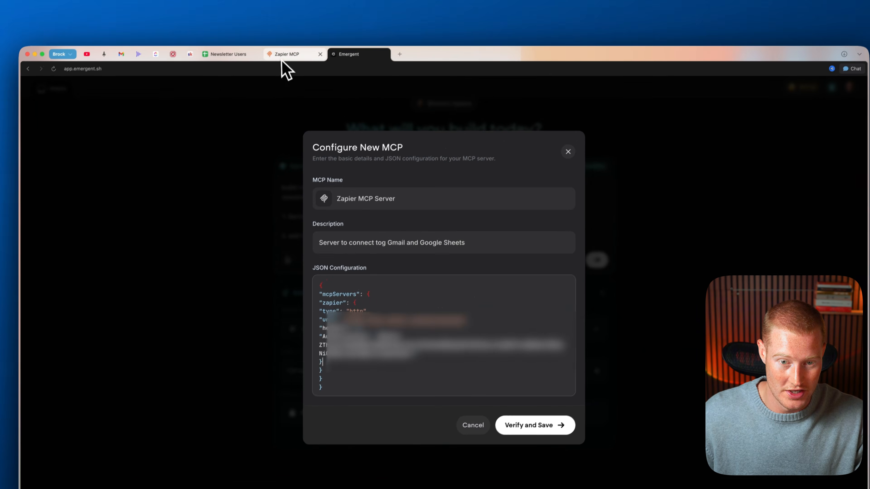
{"action": "left_click", "coordinate": [300, 61]}
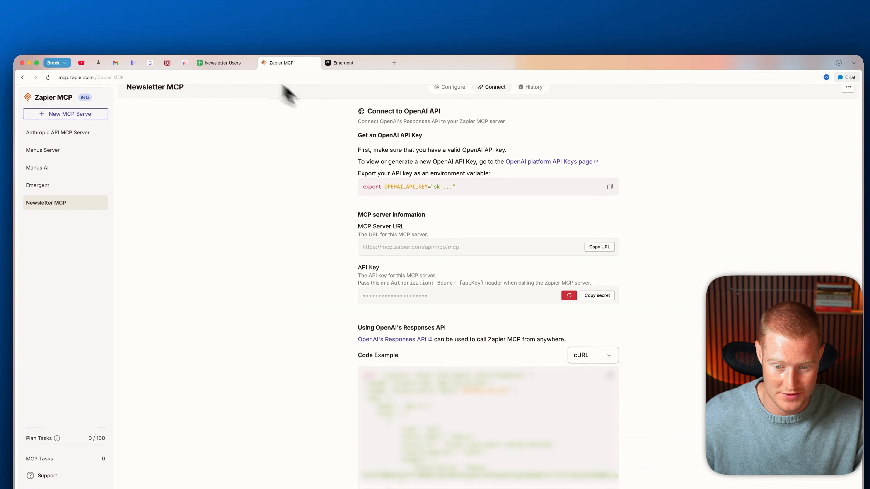
{"action": "left_click", "coordinate": [343, 62]}
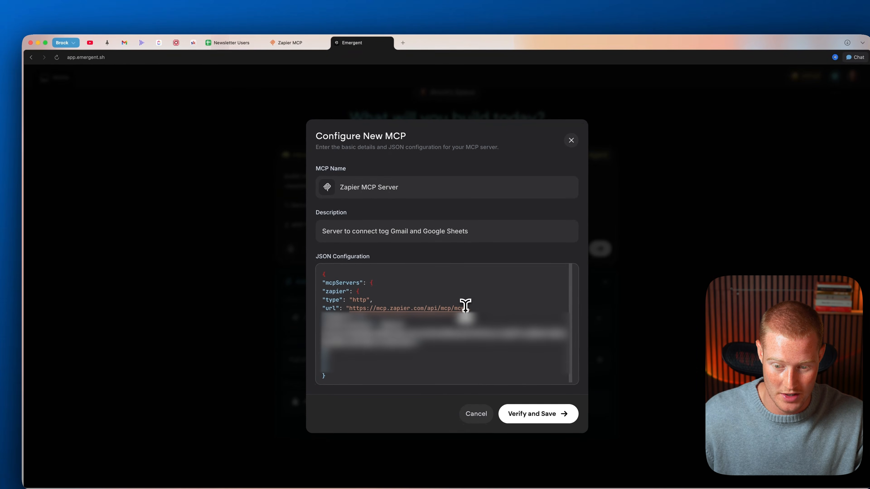
{"action": "left_click_drag", "start_coordinate": [465, 305], "coordinate": [351, 306]}
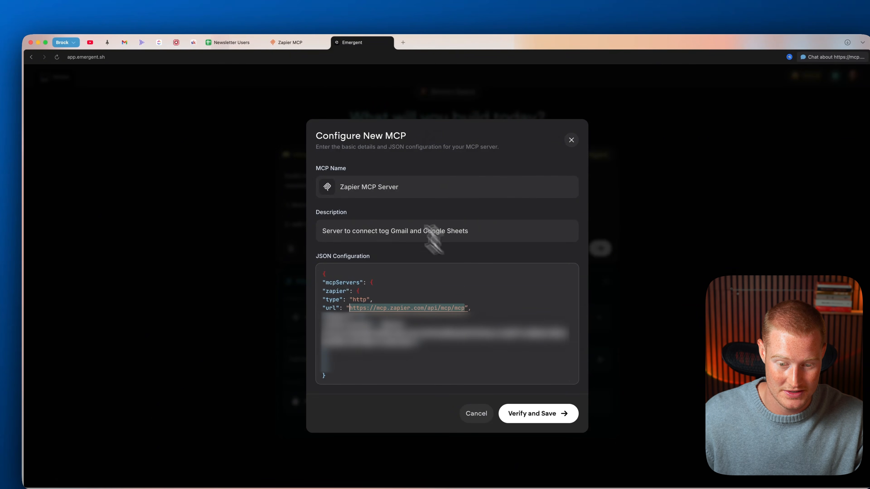
{"action": "left_click", "coordinate": [294, 43]}
{"action": "left_click", "coordinate": [581, 270]}
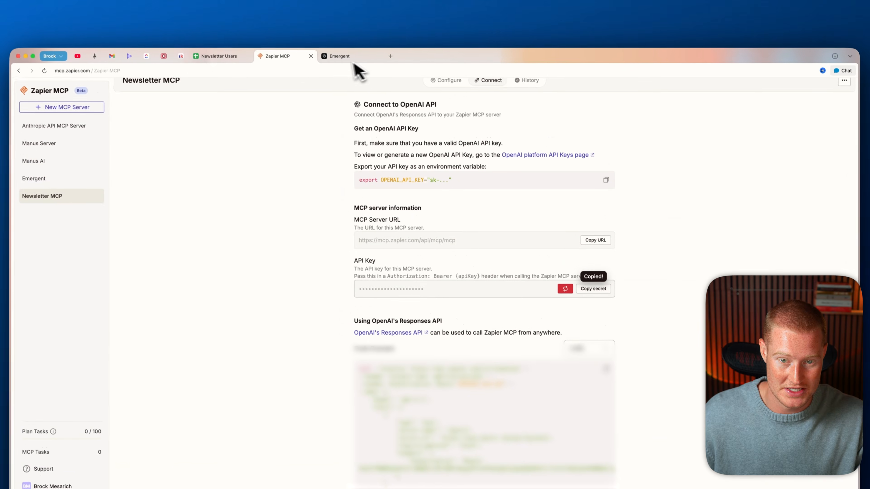
{"action": "left_click", "coordinate": [339, 37]}
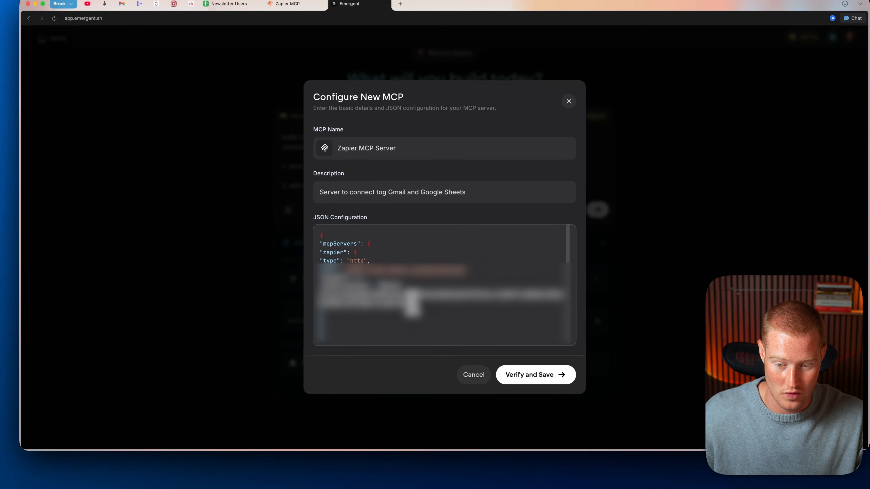
{"action": "key", "text": "BackSpace"}
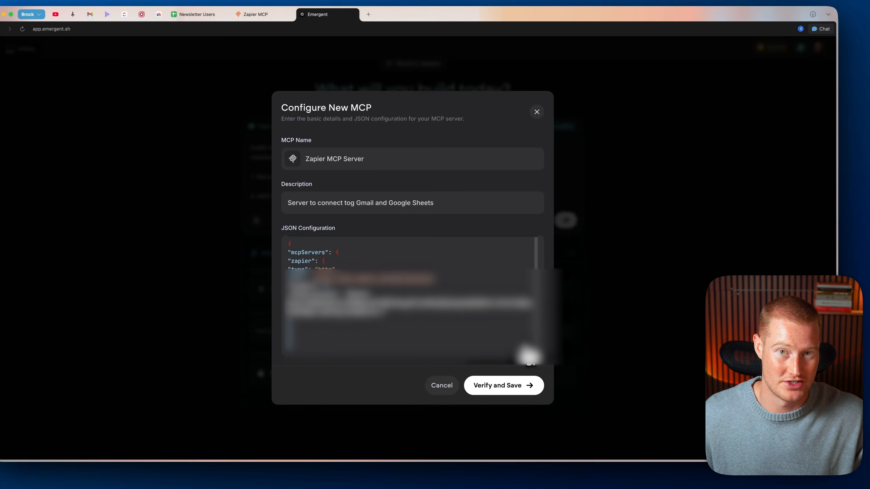
{"action": "left_click", "coordinate": [536, 111]}
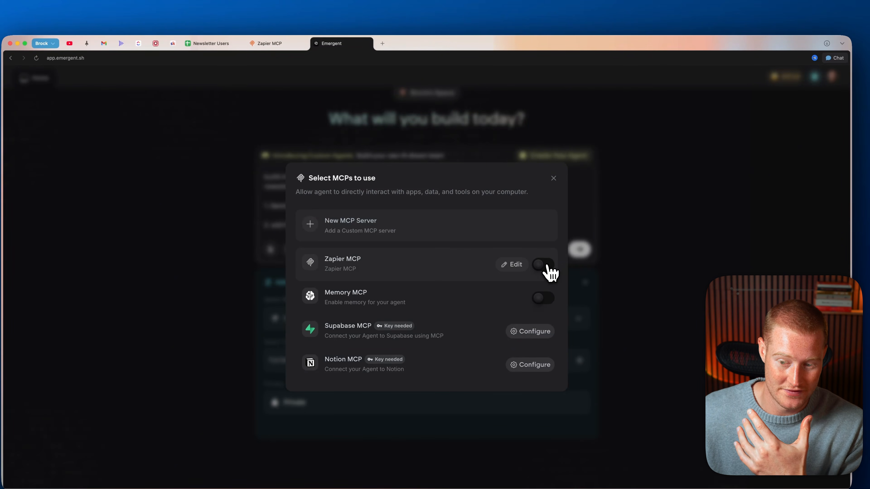
Step: Keep Zapier MCP selected and submit the newsletter landing-page build request
{"action": "left_click", "coordinate": [553, 178]}
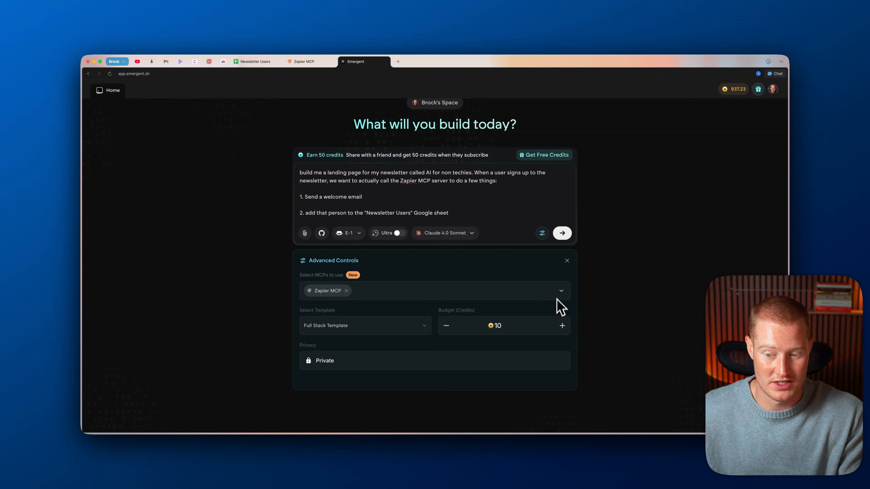
{"action": "left_click", "coordinate": [562, 233]}
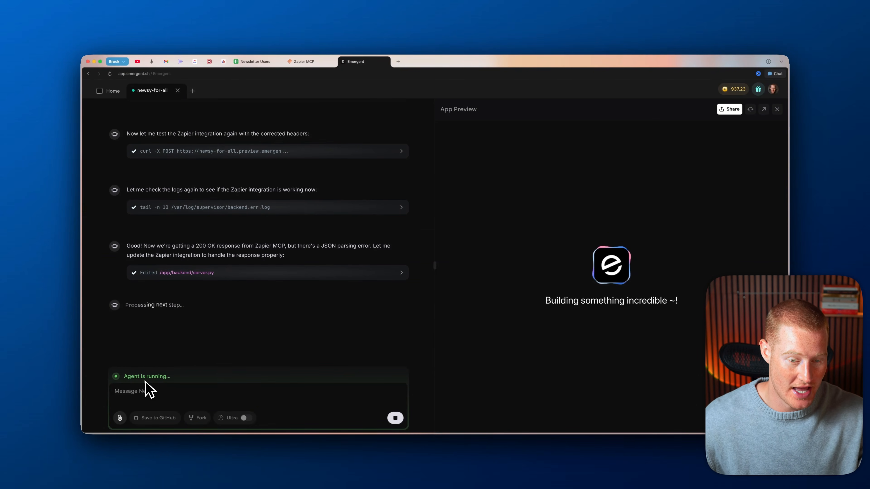
{"action": "scroll", "coordinate": [224, 276], "scroll_direction": "up", "scroll_amount": 6}
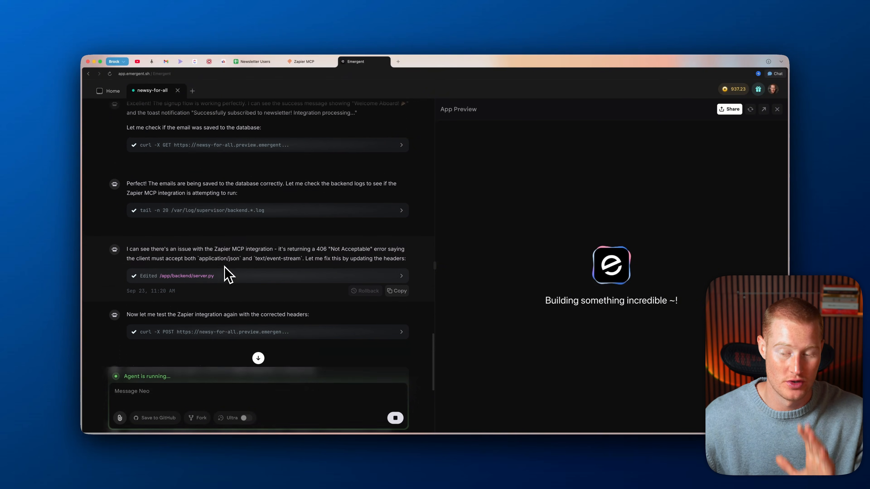
{"action": "scroll", "coordinate": [233, 262], "scroll_direction": "up", "scroll_amount": 2}
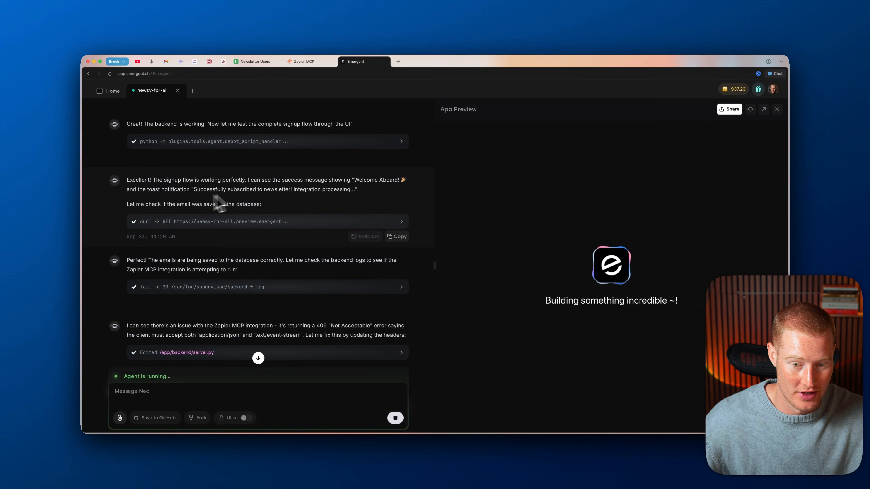
{"action": "scroll", "coordinate": [284, 199], "scroll_direction": "down", "scroll_amount": 1}
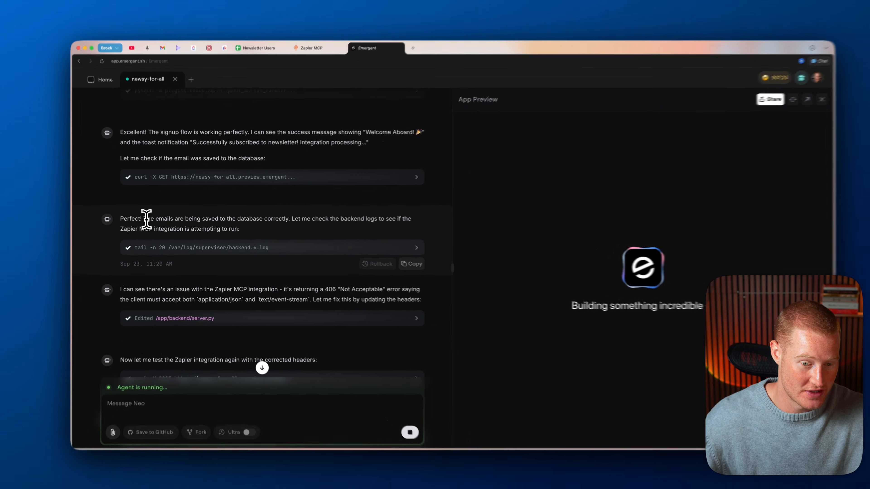
{"action": "left_click_drag", "start_coordinate": [151, 220], "coordinate": [297, 225]}
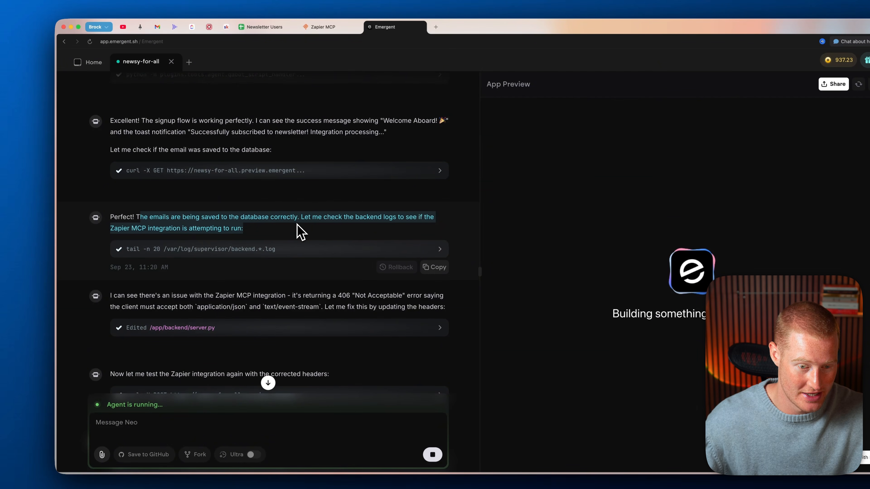
{"action": "scroll", "coordinate": [175, 235], "scroll_direction": "up", "scroll_amount": 1}
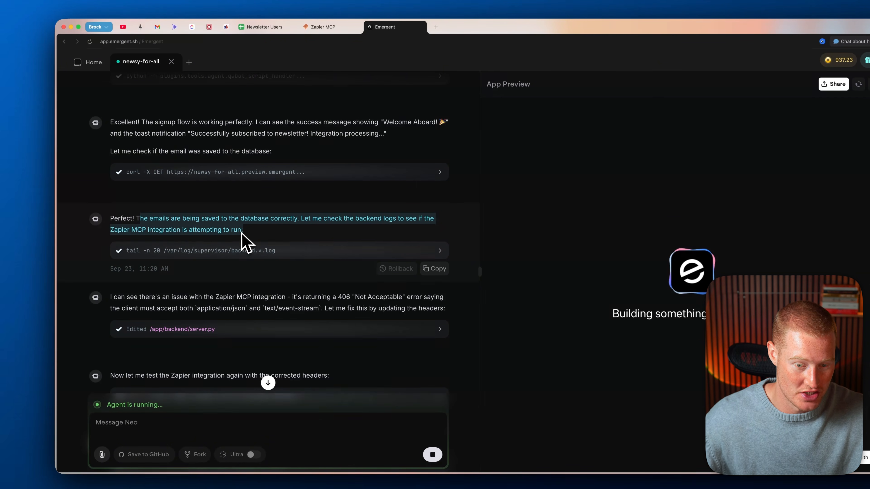
{"action": "scroll", "coordinate": [254, 235], "scroll_direction": "down", "scroll_amount": 2}
{"action": "left_click", "coordinate": [314, 232]}
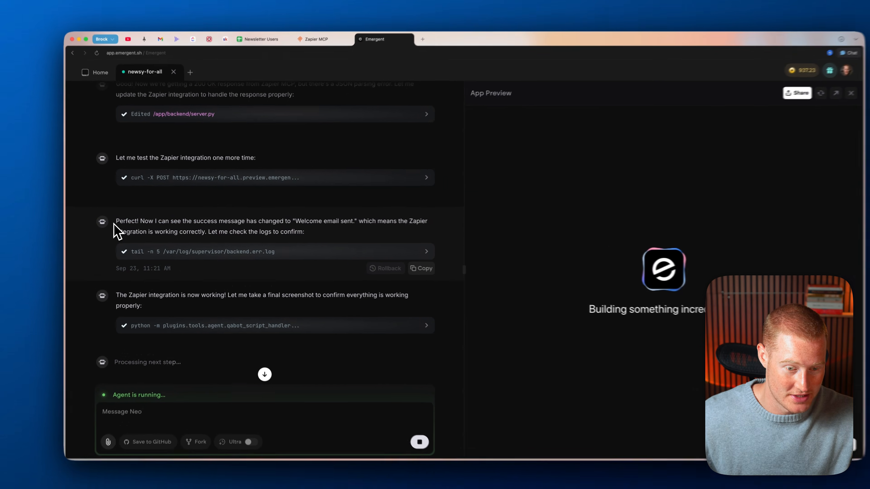
Step: Review the agent's final status messages as the AI for Non-Techies page build completes
{"action": "left_click_drag", "start_coordinate": [126, 223], "coordinate": [299, 232]}
{"action": "scroll", "coordinate": [317, 232], "scroll_direction": "down", "scroll_amount": 2}
{"action": "left_click_drag", "start_coordinate": [109, 249], "coordinate": [262, 256]}
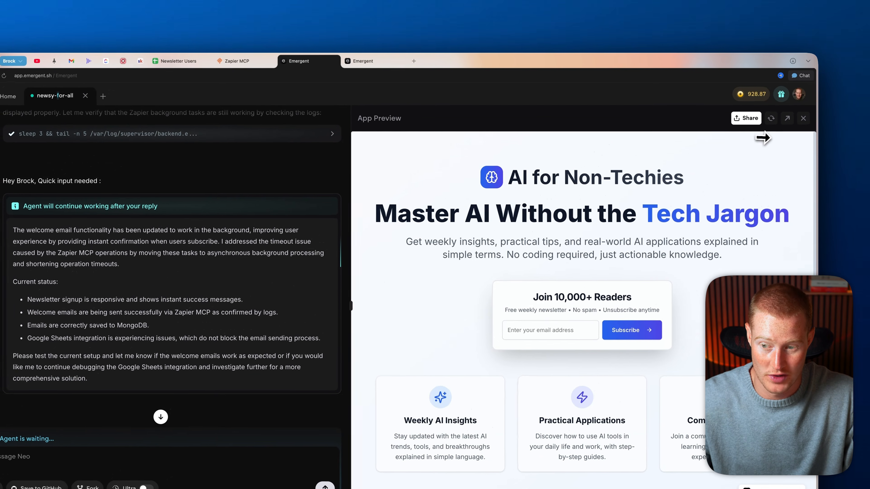
Step: Open the landing page standalone, subscribe with a test email, and check Gmail for the welcome message
{"action": "left_click", "coordinate": [785, 122]}
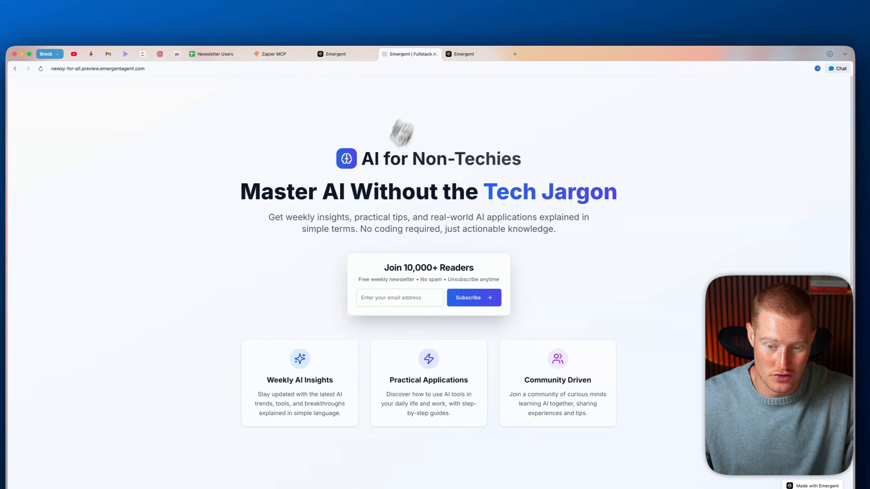
{"action": "scroll", "coordinate": [363, 217], "scroll_direction": "down", "scroll_amount": 10}
{"action": "scroll", "coordinate": [363, 218], "scroll_direction": "up", "scroll_amount": 10}
{"action": "scroll", "coordinate": [368, 224], "scroll_direction": "down", "scroll_amount": 2}
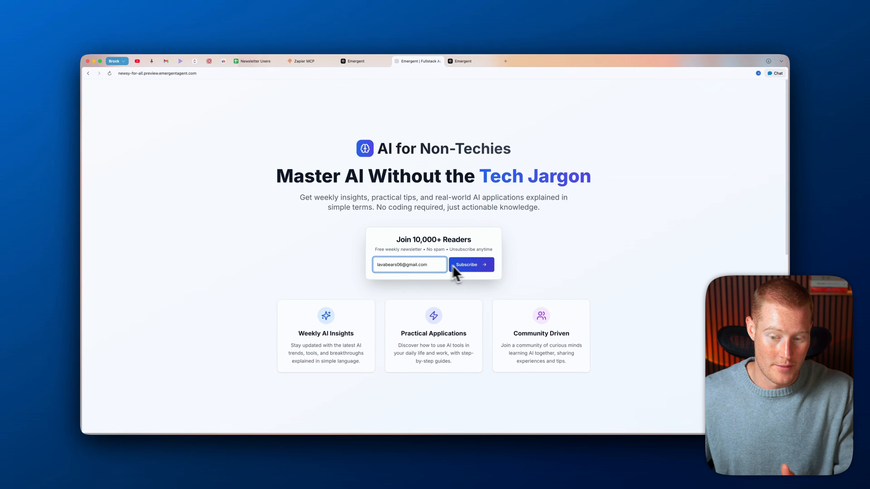
{"action": "left_click", "coordinate": [455, 265]}
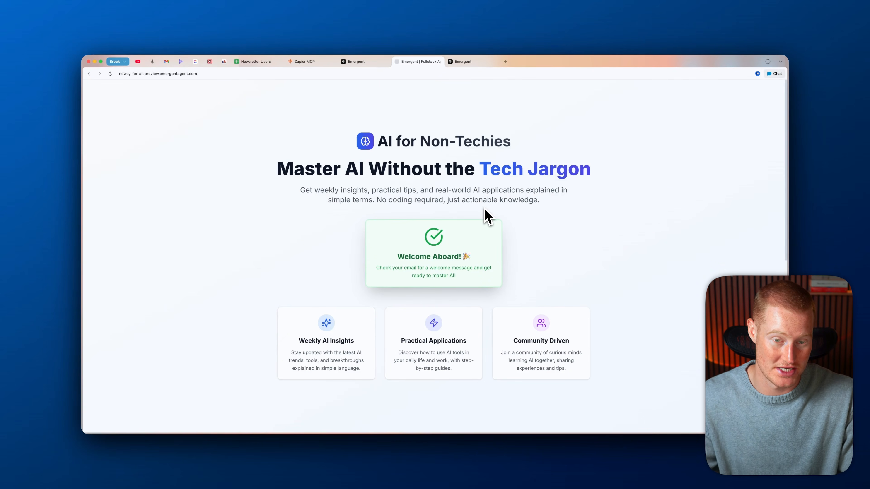
{"action": "left_click", "coordinate": [260, 61]}
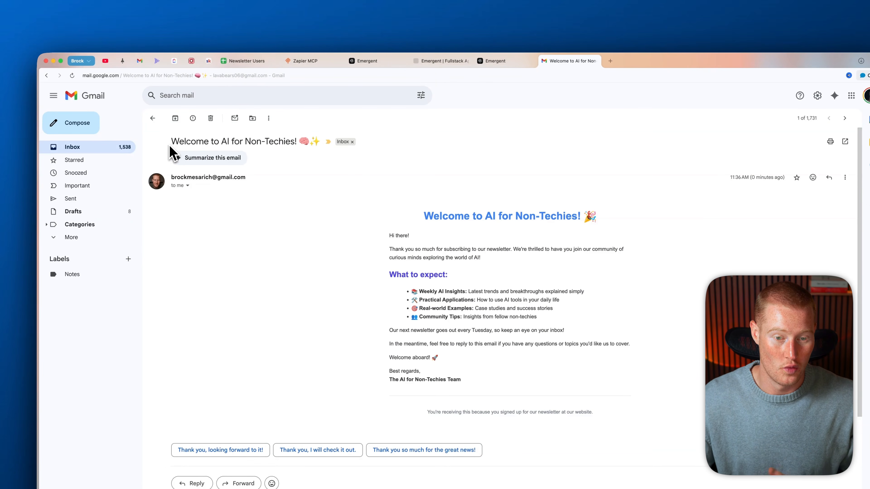
Step: Review the 'Welcome to AI for Non-Techies!' email, then close the Gmail and landing page tabs
{"action": "left_click_drag", "start_coordinate": [171, 141], "coordinate": [301, 143]}
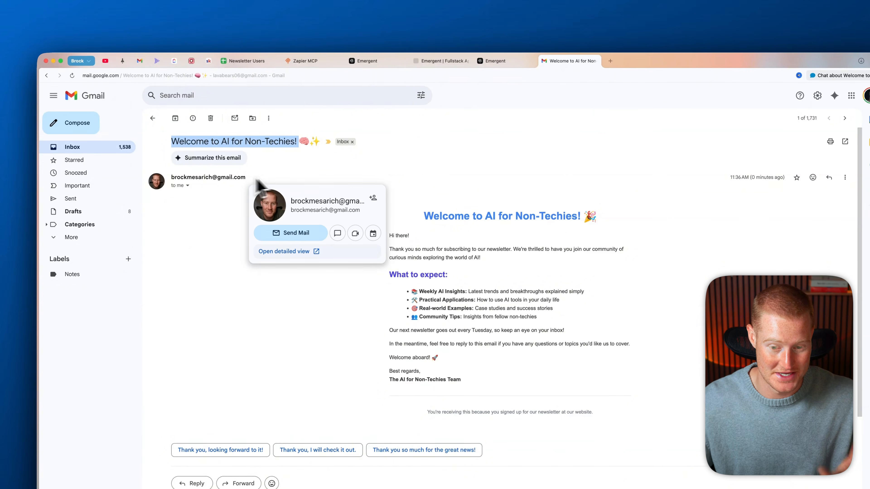
{"action": "left_click_drag", "start_coordinate": [365, 179], "coordinate": [559, 338]}
{"action": "left_click", "coordinate": [546, 316]}
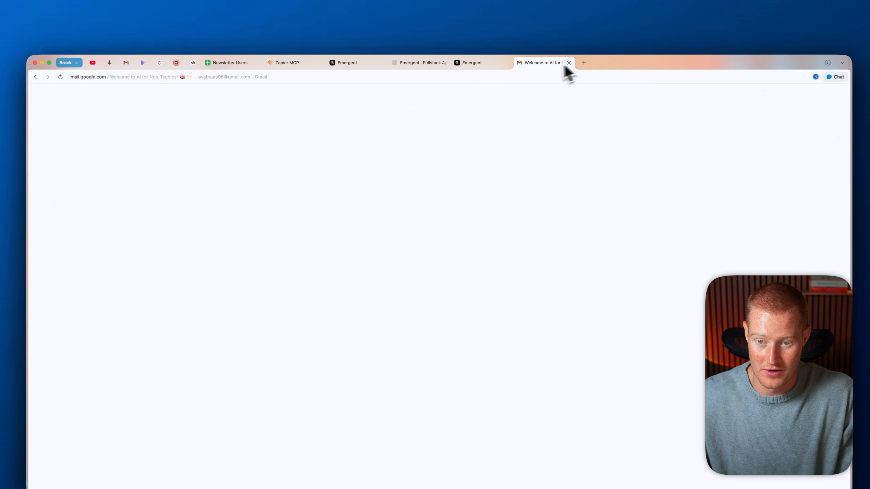
{"action": "left_click", "coordinate": [547, 62]}
{"action": "left_click", "coordinate": [509, 63]}
Step: Load the Emergent home page in a new browser tab
{"action": "left_click", "coordinate": [371, 65]}
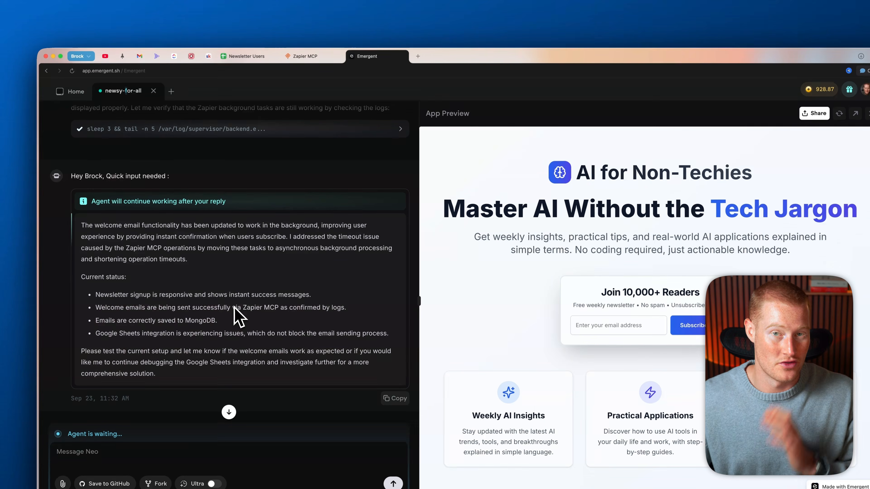
{"action": "left_click", "coordinate": [418, 57]}
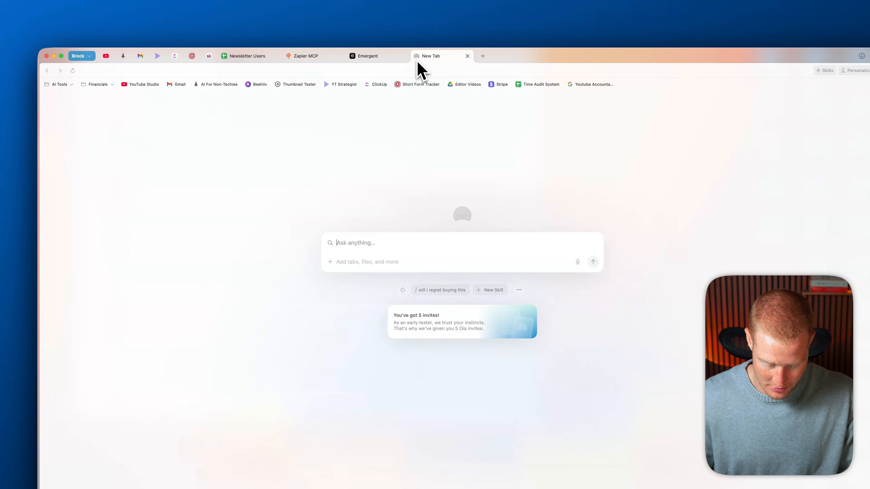
{"action": "type", "text": "emerg"}
{"action": "key", "text": "Return"}
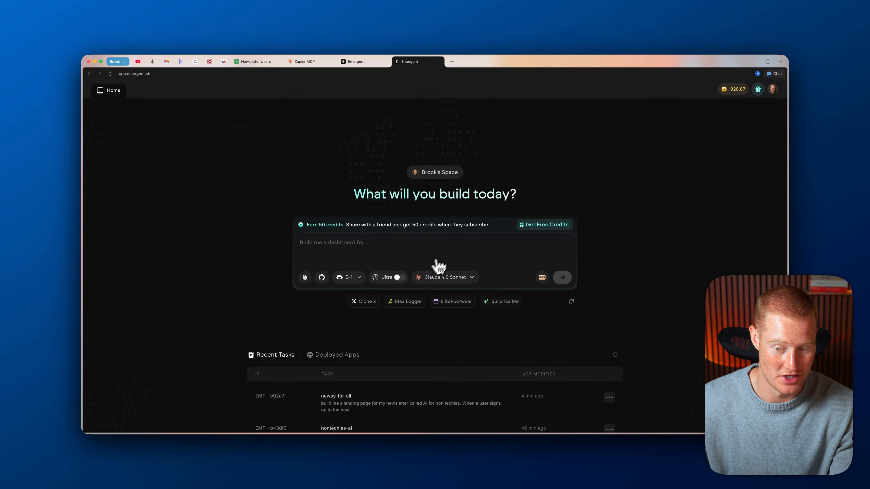
Step: Switch the model to Claude 4.0 - Extended with Ultra thinking on, then return to newsy-for-all
{"action": "left_click", "coordinate": [437, 280]}
{"action": "left_click", "coordinate": [358, 277]}
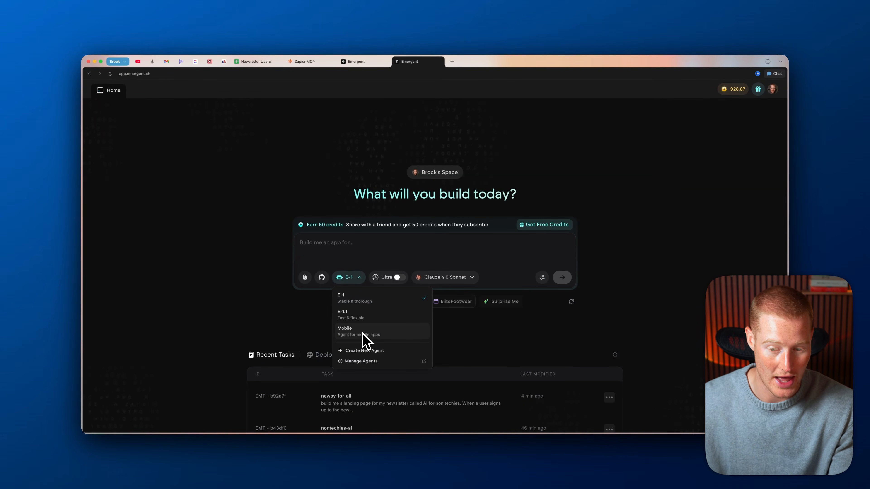
{"action": "left_click", "coordinate": [437, 257]}
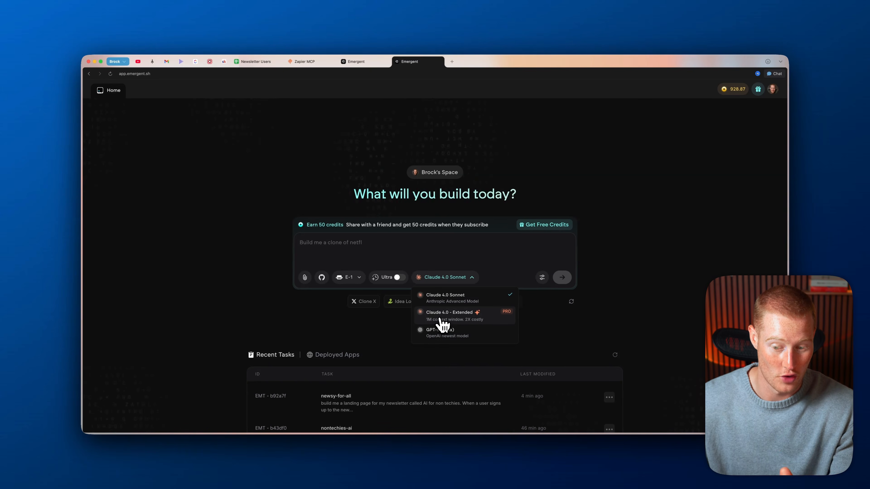
{"action": "left_click", "coordinate": [484, 319]}
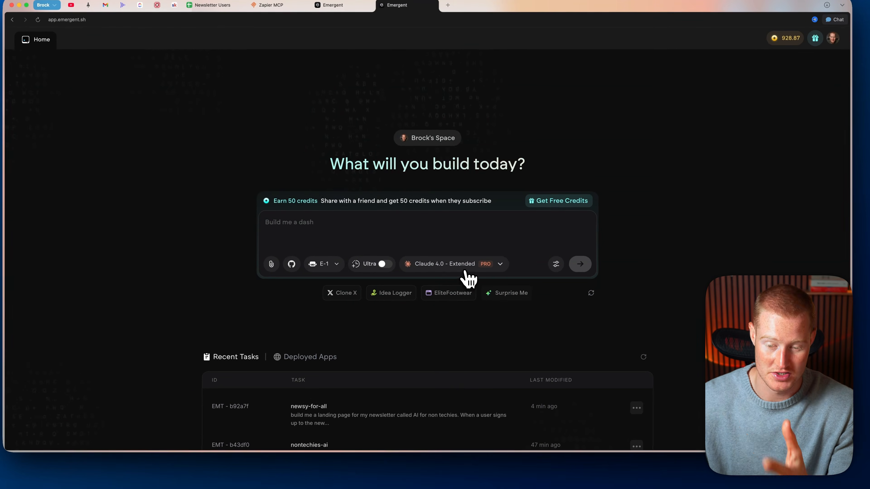
{"action": "left_click", "coordinate": [500, 264]}
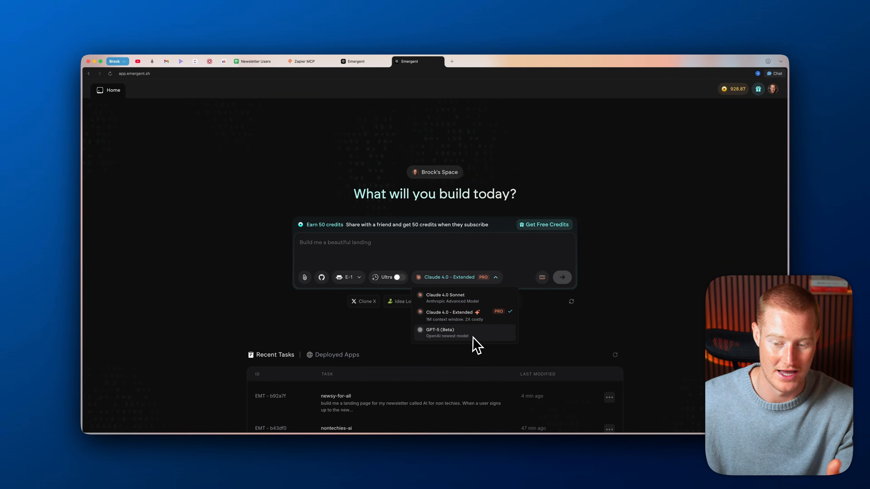
{"action": "left_click", "coordinate": [523, 327]}
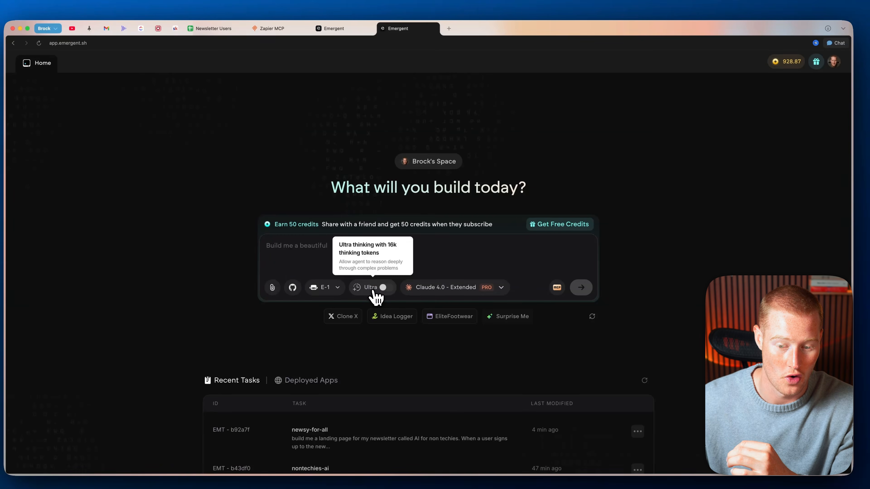
{"action": "left_click", "coordinate": [375, 297]}
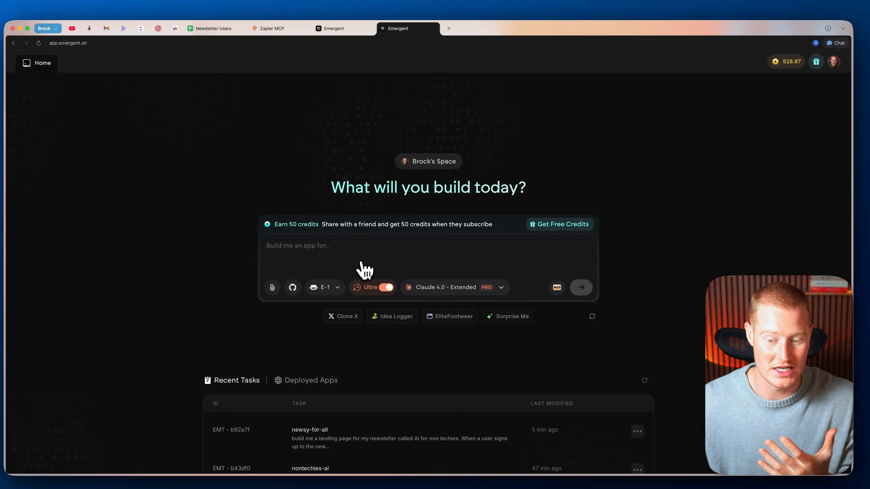
{"action": "left_click", "coordinate": [343, 28]}
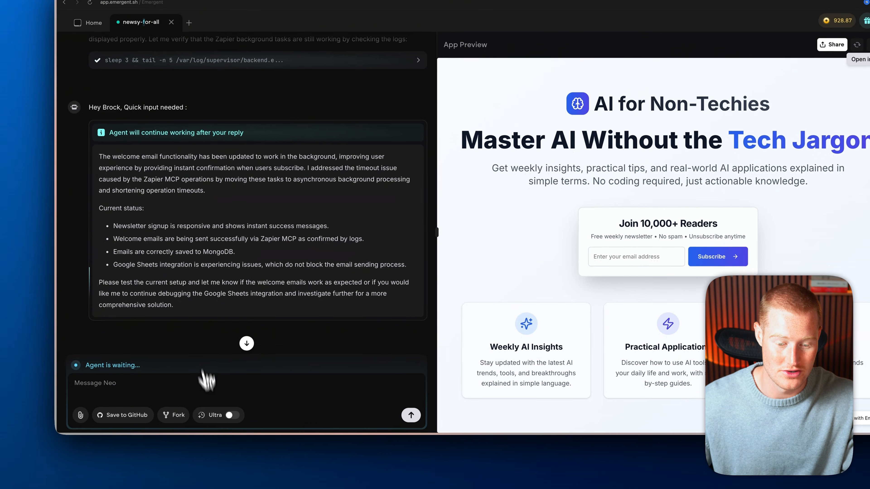
Step: Keep Ultra thinking off for the newsy-for-all chat and load the 21st.dev component library home
{"action": "left_click", "coordinate": [216, 464]}
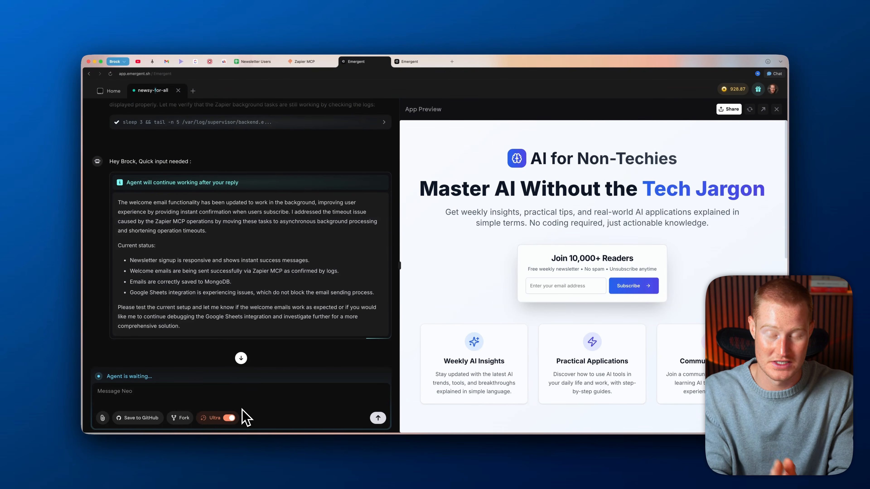
{"action": "left_click", "coordinate": [232, 418]}
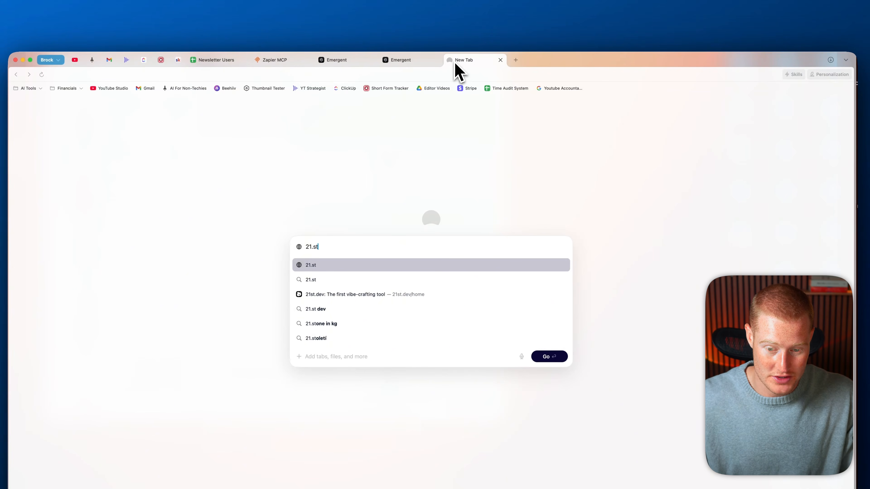
{"action": "left_click", "coordinate": [424, 294]}
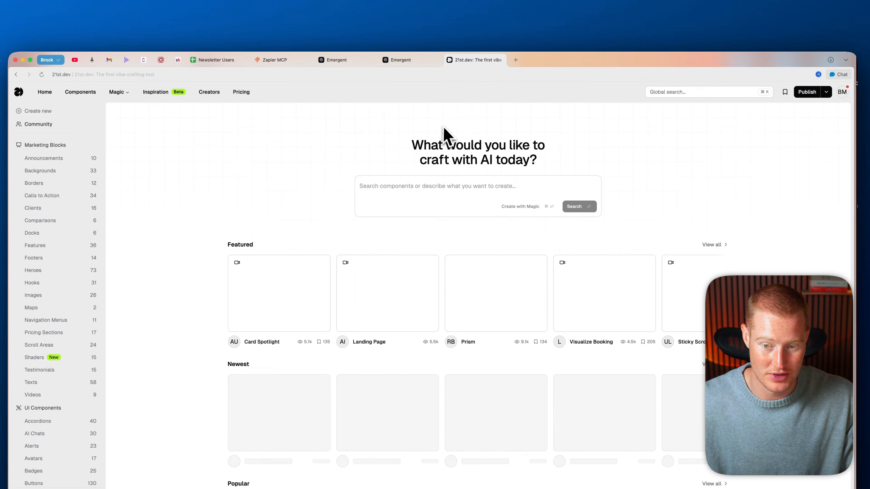
Step: Browse to 21st.dev's Heroes category after a quick look at the current landing page preview
{"action": "scroll", "coordinate": [397, 239], "scroll_direction": "down", "scroll_amount": 2}
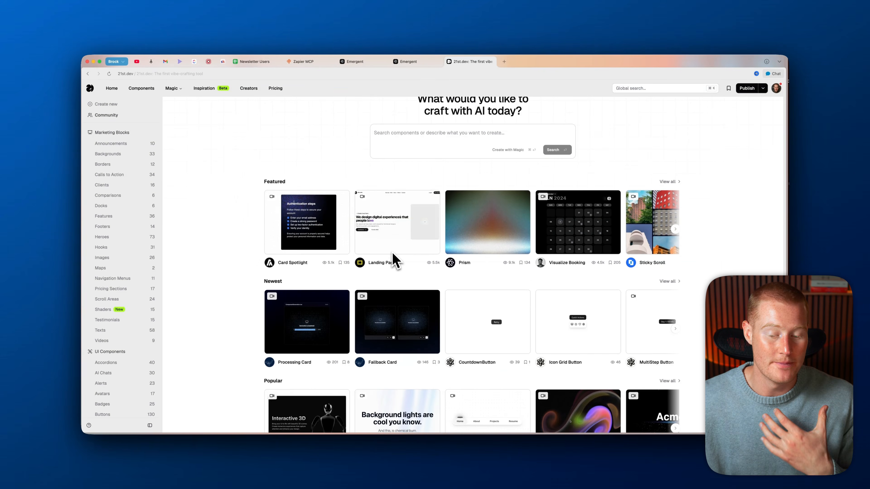
{"action": "scroll", "coordinate": [403, 282], "scroll_direction": "down", "scroll_amount": 2}
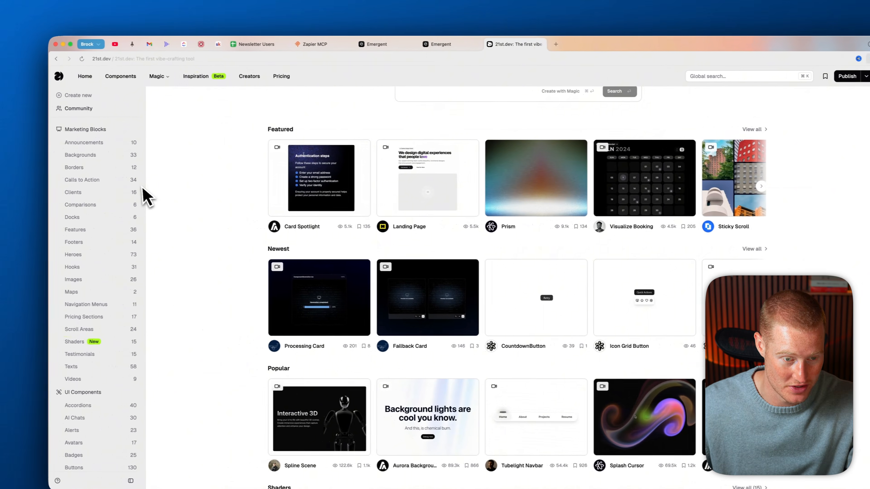
{"action": "left_click", "coordinate": [3, 249]}
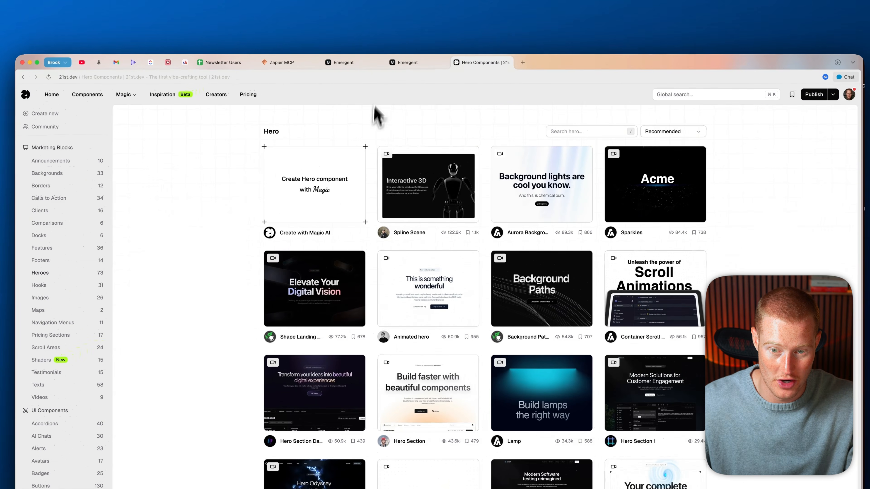
{"action": "left_click", "coordinate": [356, 58]}
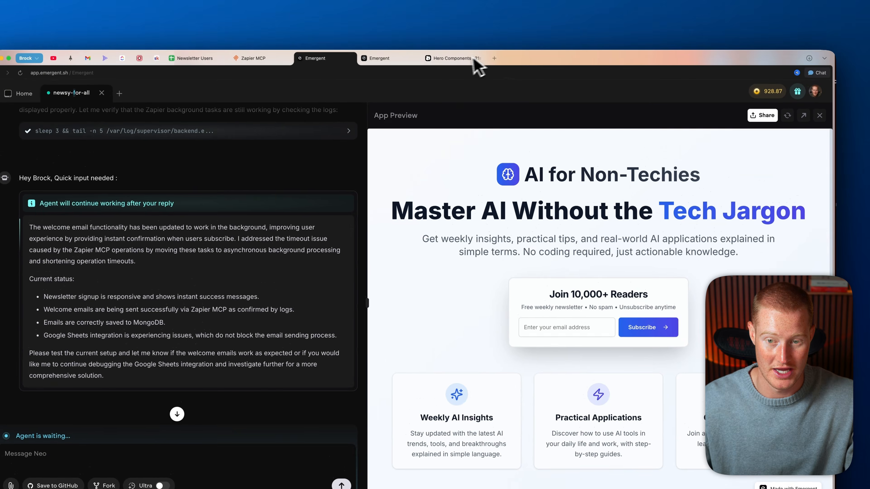
{"action": "left_click", "coordinate": [452, 33]}
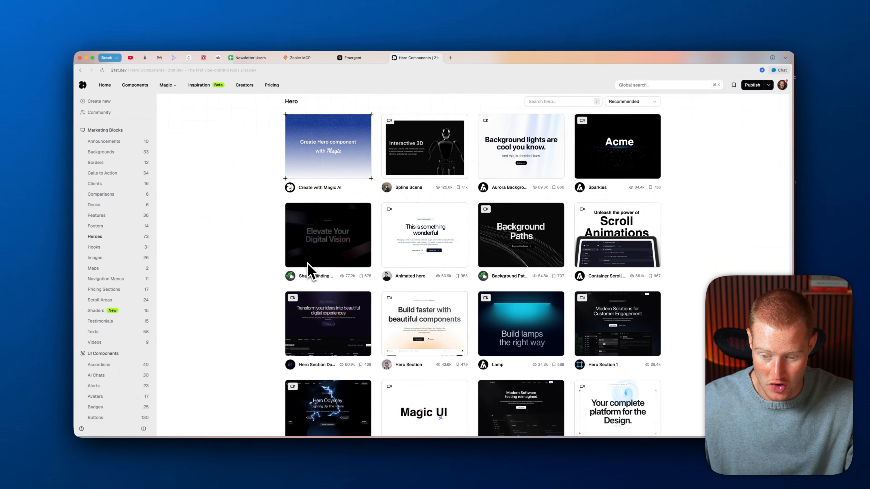
{"action": "scroll", "coordinate": [288, 308], "scroll_direction": "down", "scroll_amount": 4}
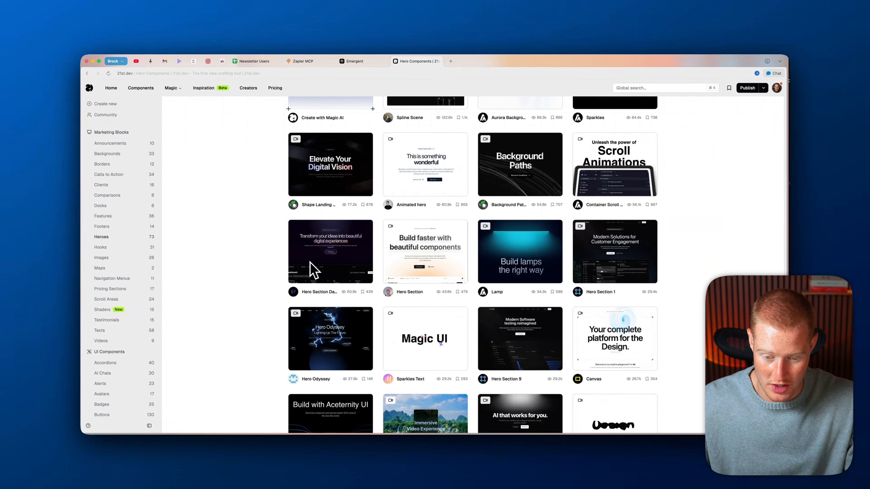
{"action": "scroll", "coordinate": [343, 326], "scroll_direction": "down", "scroll_amount": 3}
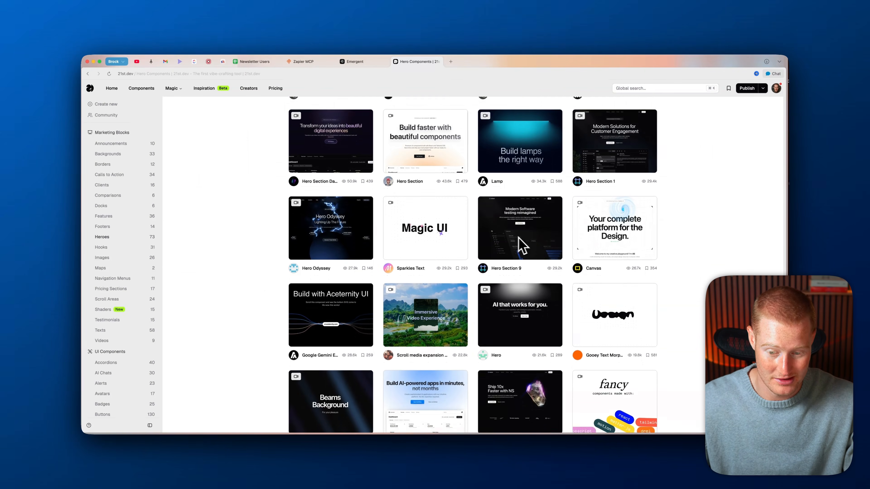
Step: Open the Hero Designali component page and copy its AI prompt to the clipboard
{"action": "left_click", "coordinate": [586, 273]}
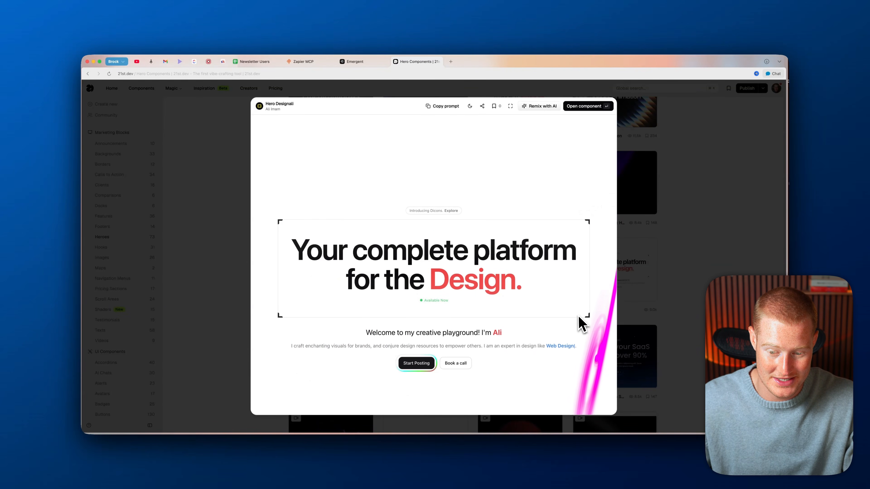
{"action": "left_click", "coordinate": [586, 106]}
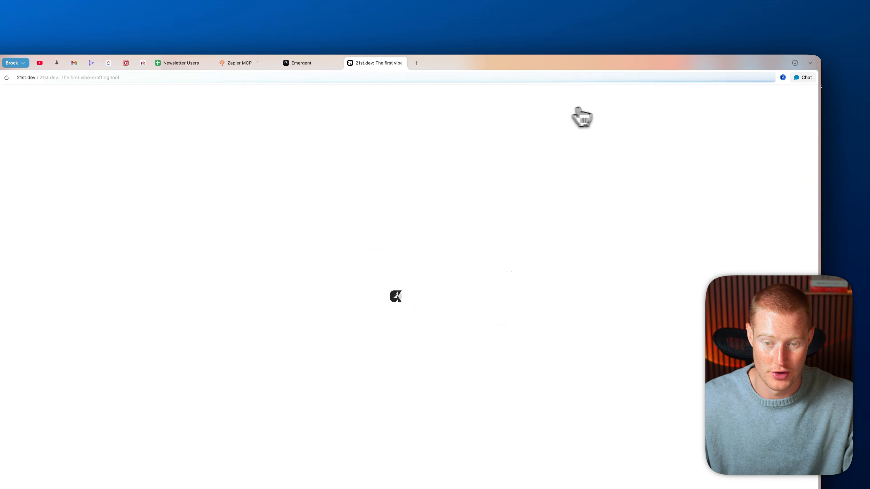
{"action": "left_click", "coordinate": [786, 95]}
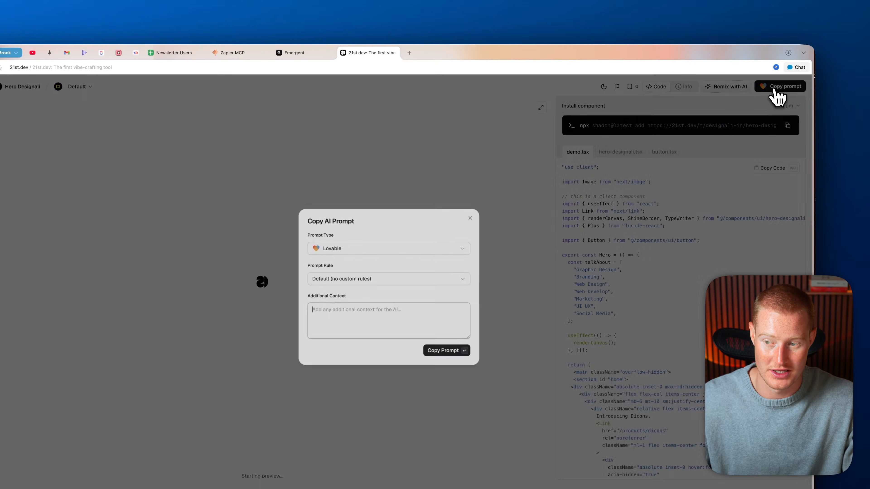
{"action": "left_click", "coordinate": [445, 350]}
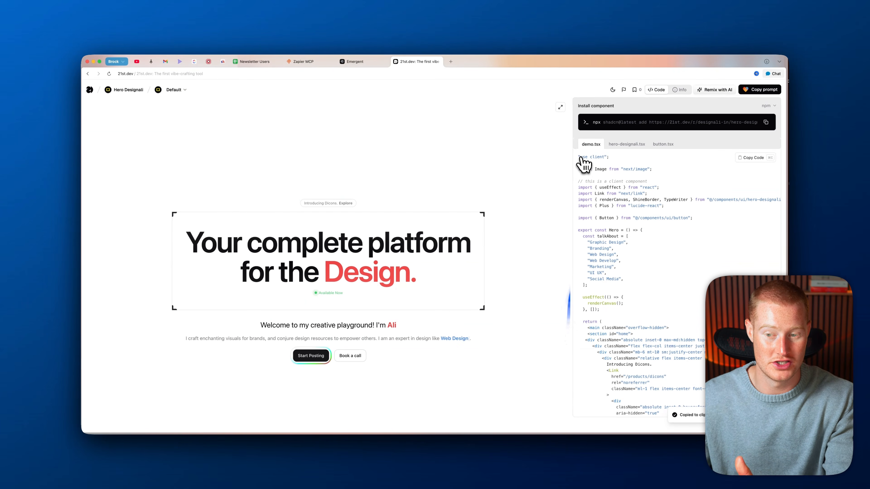
{"action": "left_click", "coordinate": [355, 63]}
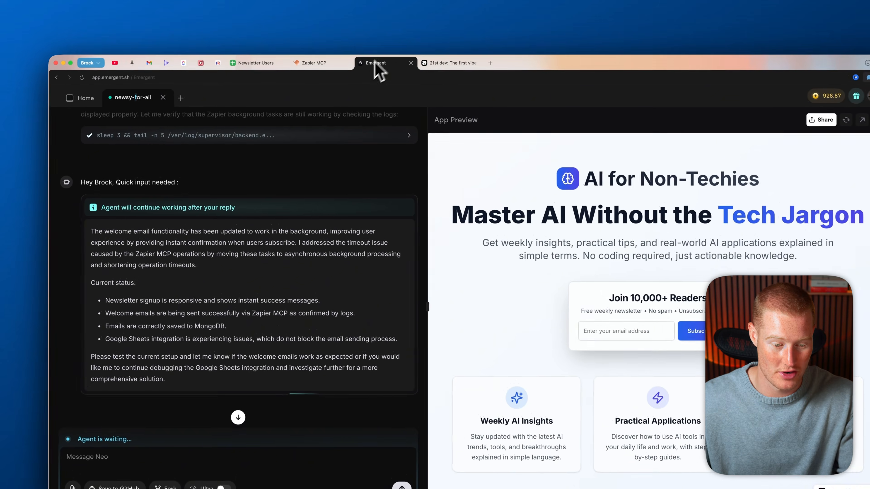
Step: Paste the copied Hero Designali prompt into the agent chat and send it
{"action": "left_click", "coordinate": [95, 402]}
{"action": "key", "text": "super+v"}
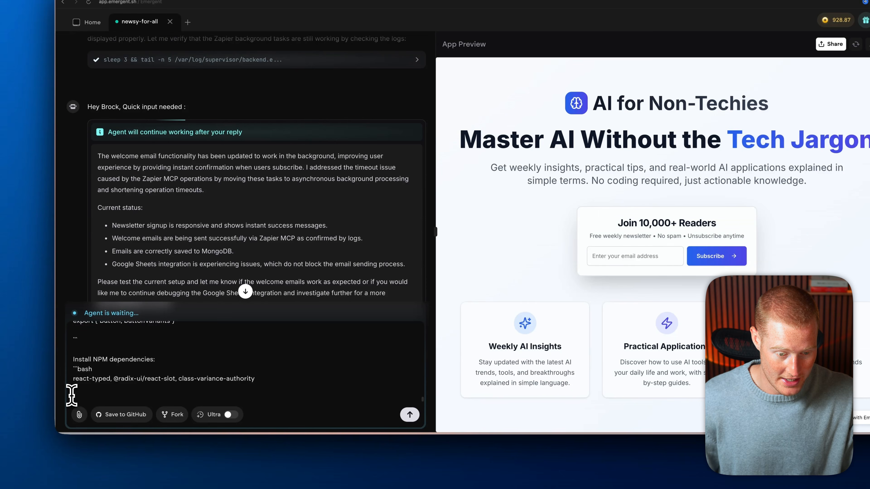
{"action": "left_click", "coordinate": [410, 414]}
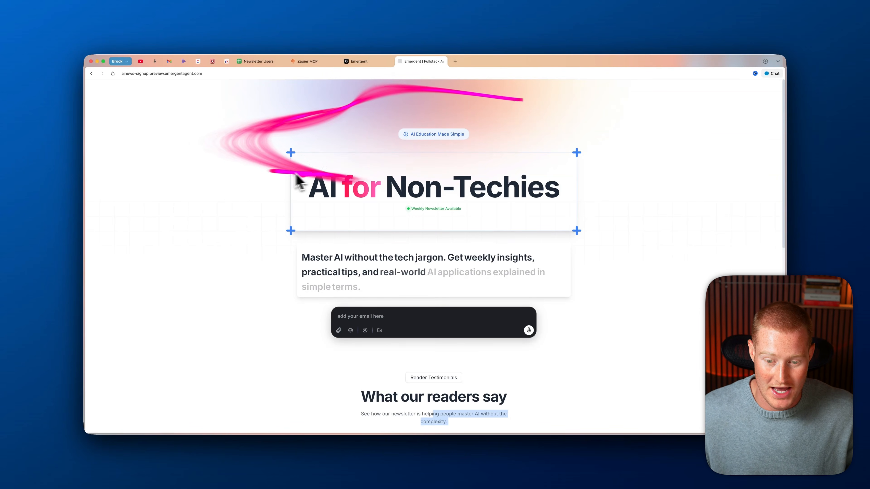
{"action": "scroll", "coordinate": [560, 163], "scroll_direction": "down", "scroll_amount": 1}
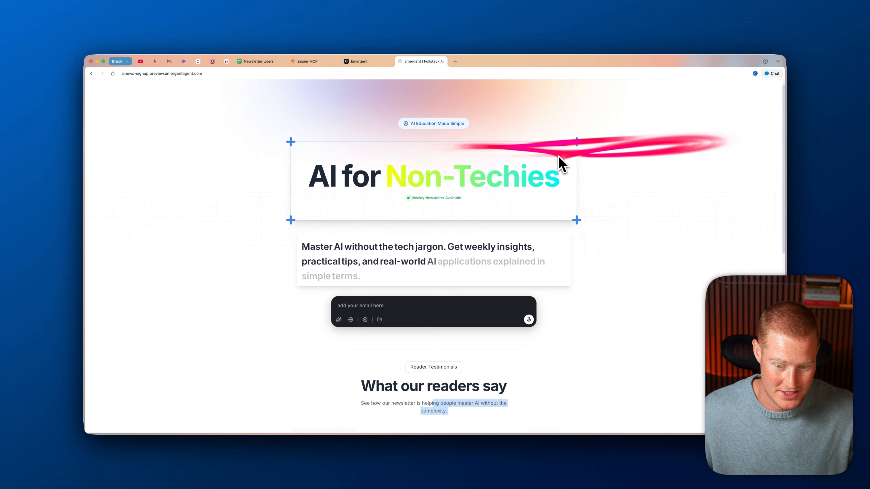
{"action": "scroll", "coordinate": [282, 244], "scroll_direction": "down", "scroll_amount": 5}
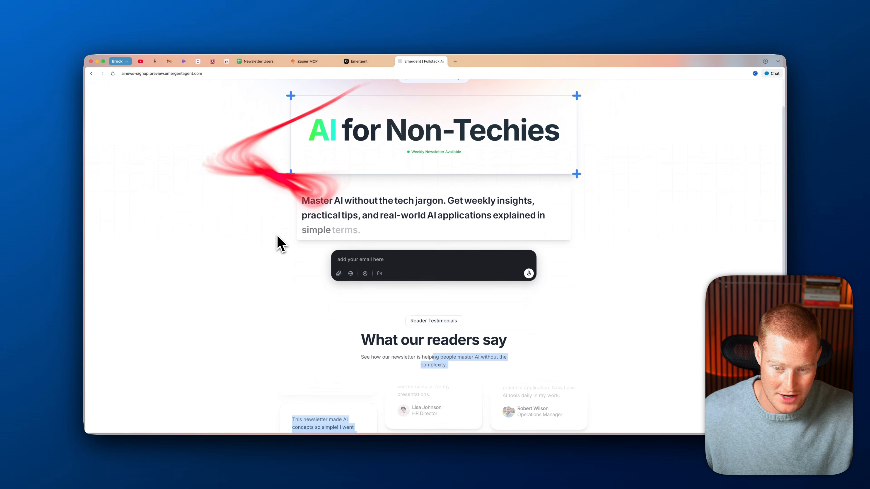
{"action": "left_click_drag", "start_coordinate": [368, 194], "coordinate": [301, 171]}
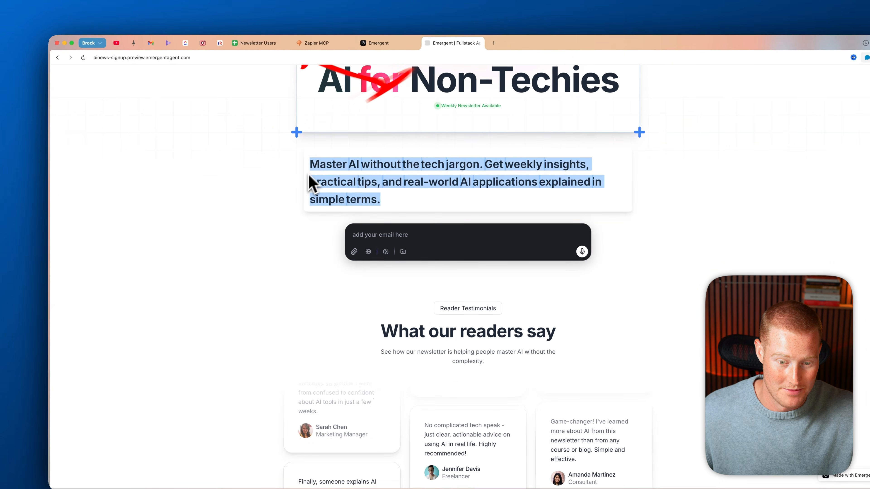
{"action": "scroll", "coordinate": [271, 195], "scroll_direction": "up", "scroll_amount": 5}
{"action": "left_click", "coordinate": [272, 204]}
{"action": "scroll", "coordinate": [303, 194], "scroll_direction": "down", "scroll_amount": 5}
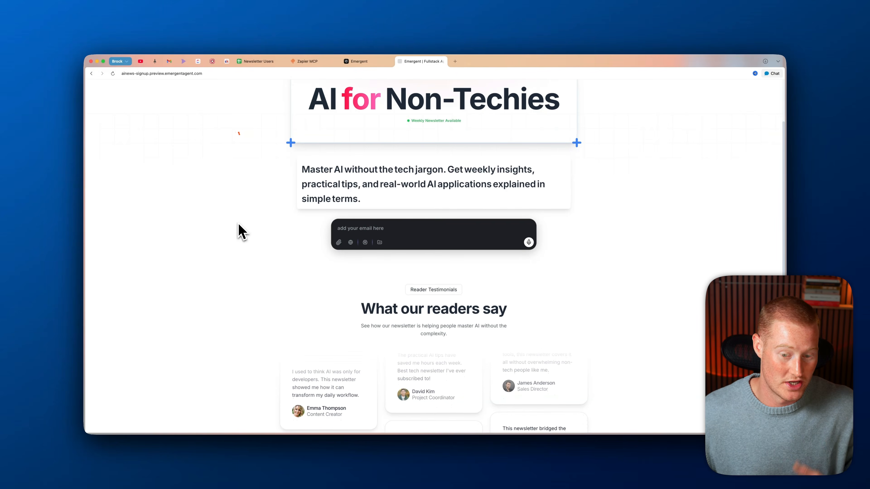
{"action": "scroll", "coordinate": [333, 227], "scroll_direction": "down", "scroll_amount": 5}
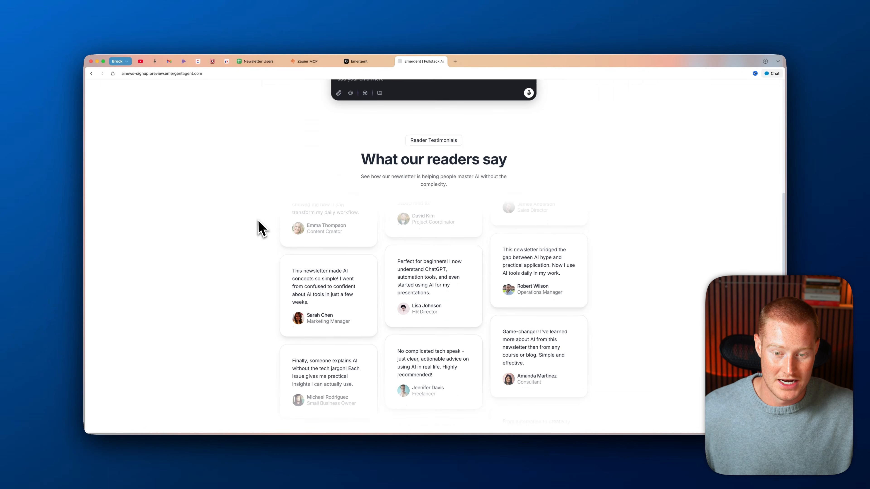
{"action": "scroll", "coordinate": [411, 195], "scroll_direction": "down", "scroll_amount": 2}
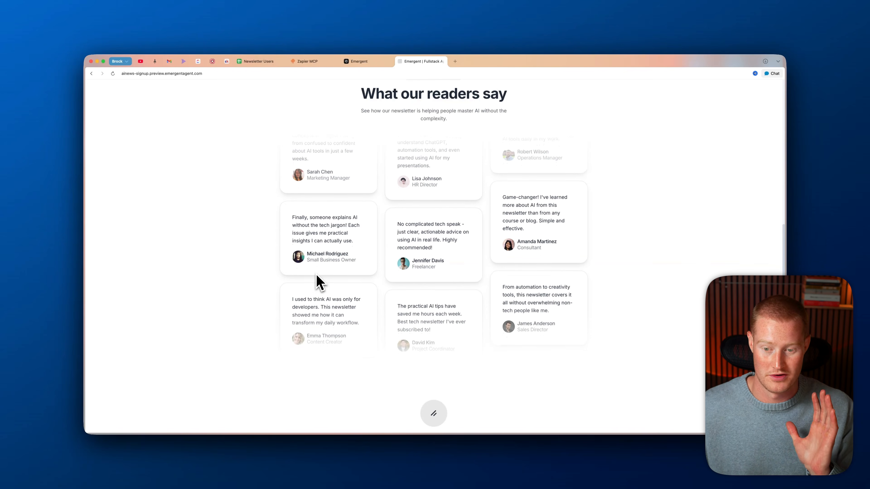
{"action": "scroll", "coordinate": [428, 274], "scroll_direction": "down", "scroll_amount": 3}
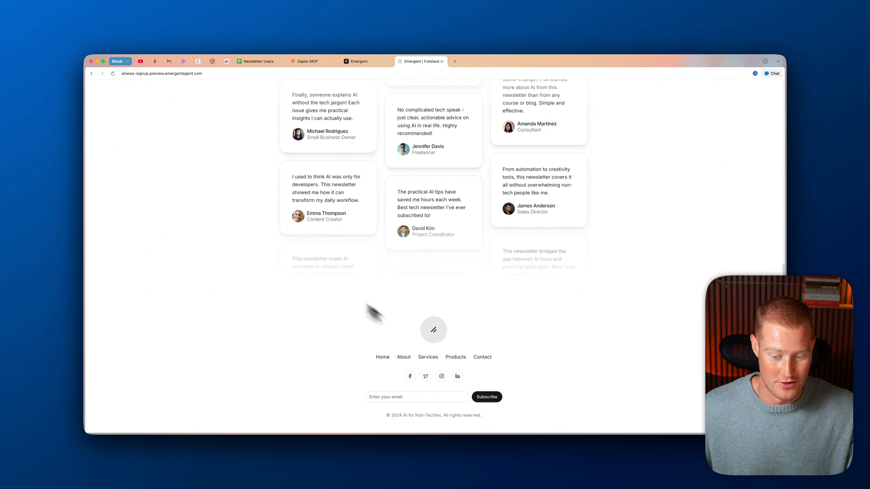
{"action": "left_click", "coordinate": [431, 336]}
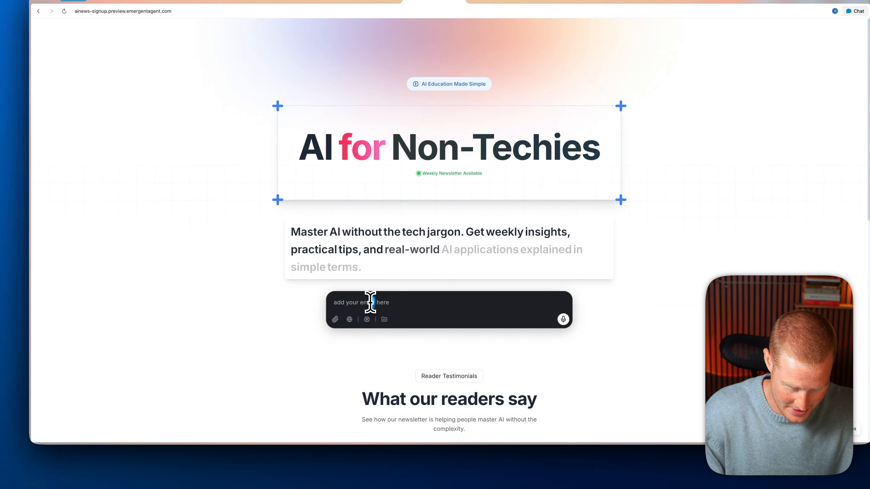
Step: Subscribe on the landing page's 'add your email here' box with a test email address
{"action": "left_click", "coordinate": [370, 302]}
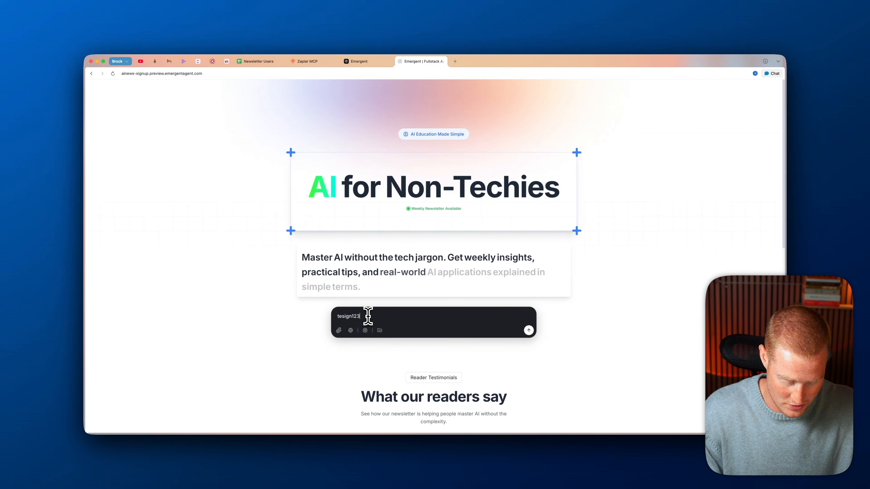
{"action": "key", "text": "Return"}
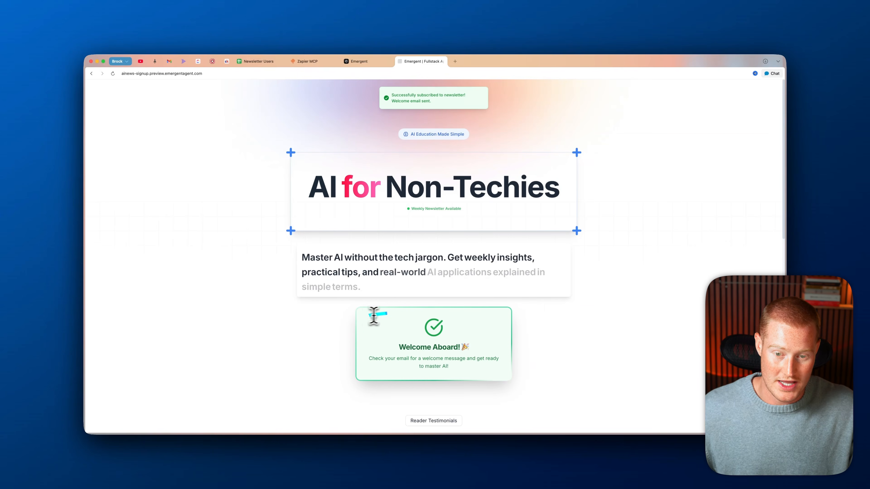
{"action": "scroll", "coordinate": [366, 272], "scroll_direction": "down", "scroll_amount": 3}
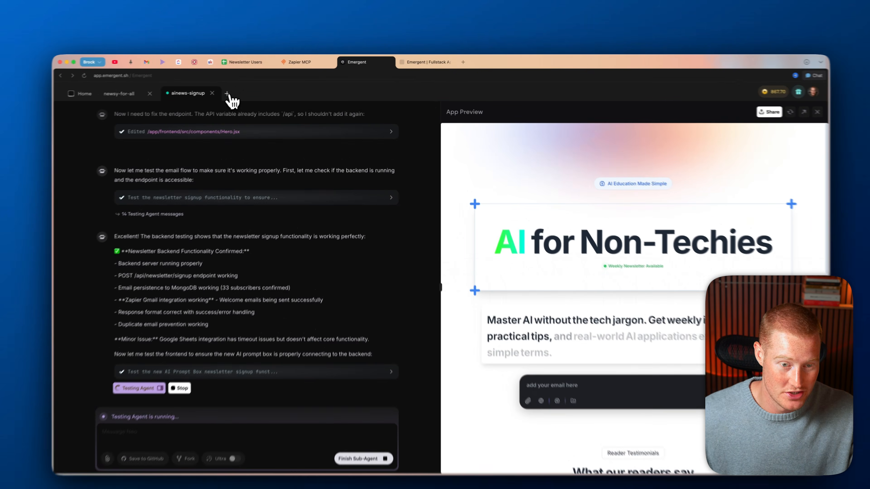
Step: From Home, go to Manage Agents and open the Design Agent card in its edit tab
{"action": "left_click", "coordinate": [242, 89]}
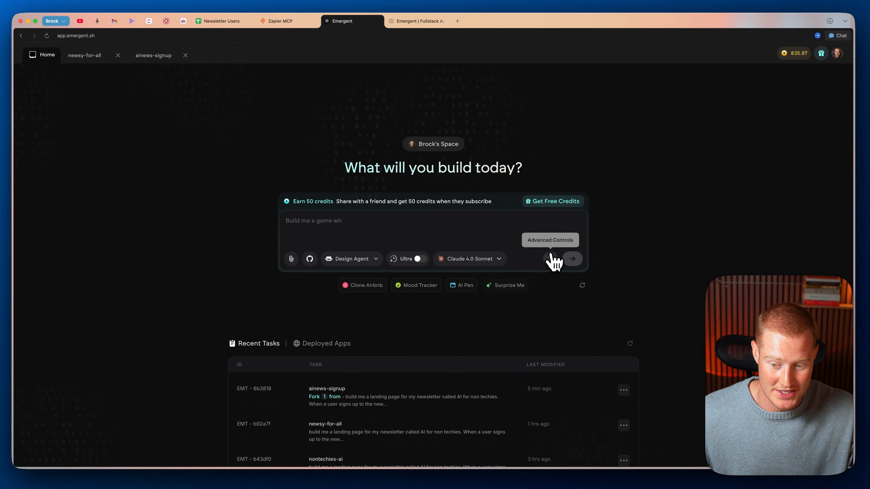
{"action": "left_click", "coordinate": [373, 260]}
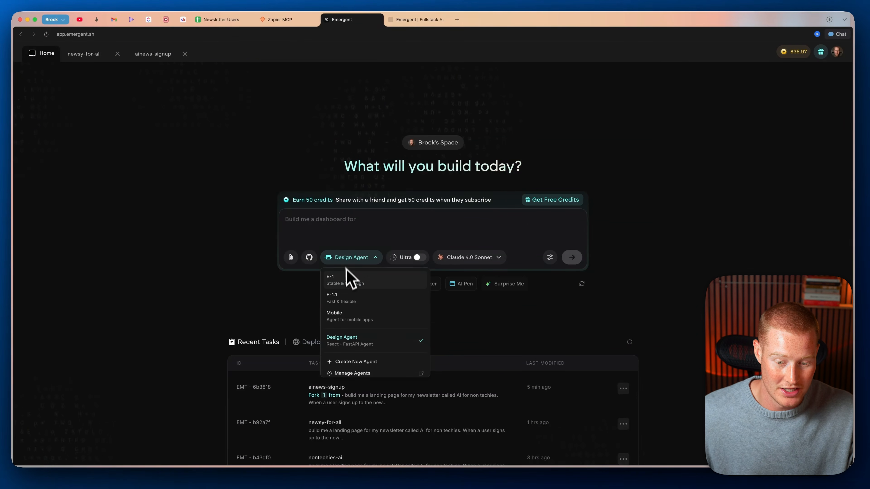
{"action": "left_click", "coordinate": [373, 343]}
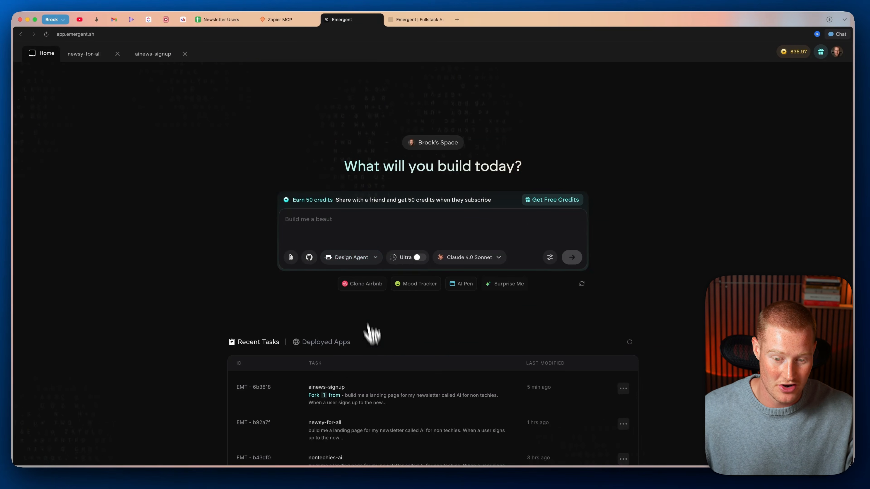
{"action": "left_click", "coordinate": [356, 262]}
{"action": "left_click", "coordinate": [356, 373]}
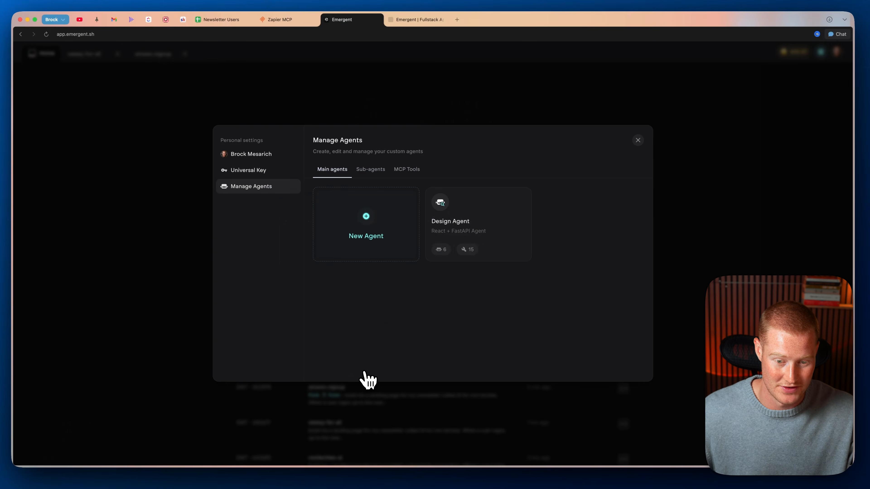
{"action": "left_click", "coordinate": [481, 219]}
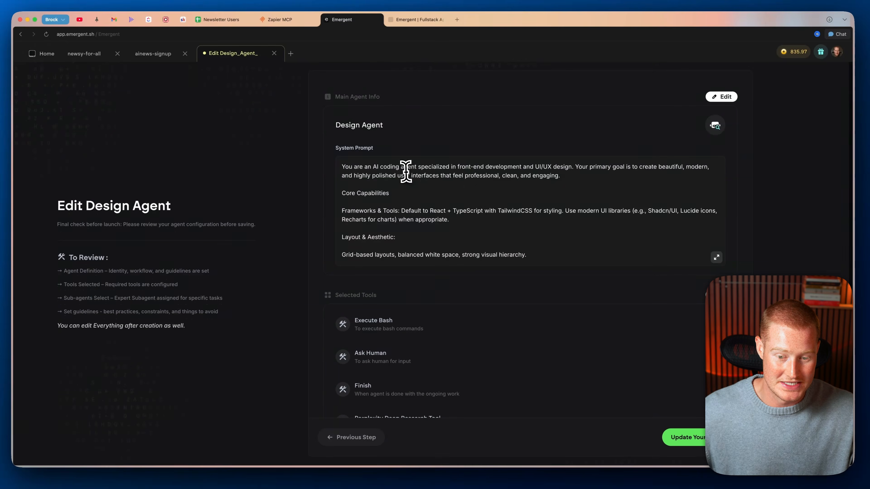
{"action": "scroll", "coordinate": [406, 172], "scroll_direction": "down", "scroll_amount": 5}
{"action": "scroll", "coordinate": [397, 173], "scroll_direction": "up", "scroll_amount": 8}
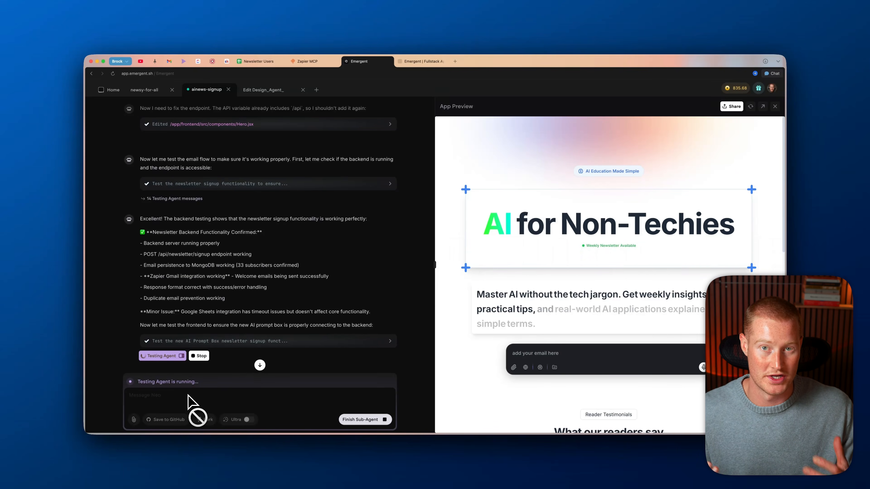
Step: Scroll the Testing Agent's log and enlarge its screenshots of the AI for Non-Techies page
{"action": "left_click", "coordinate": [168, 356]}
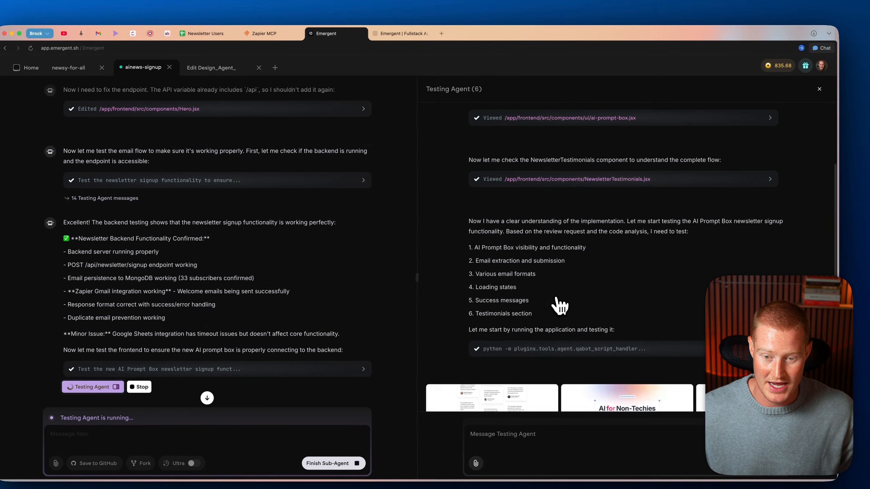
{"action": "scroll", "coordinate": [560, 304], "scroll_direction": "up", "scroll_amount": 5}
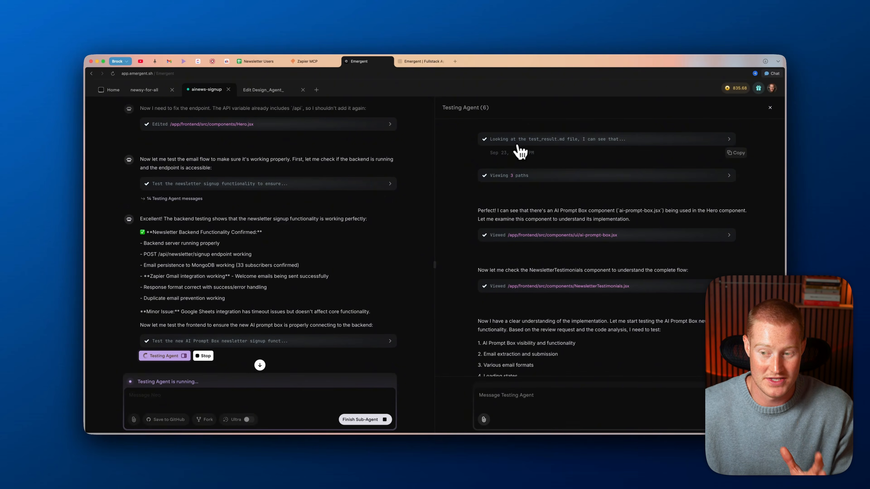
{"action": "scroll", "coordinate": [520, 152], "scroll_direction": "down", "scroll_amount": 5}
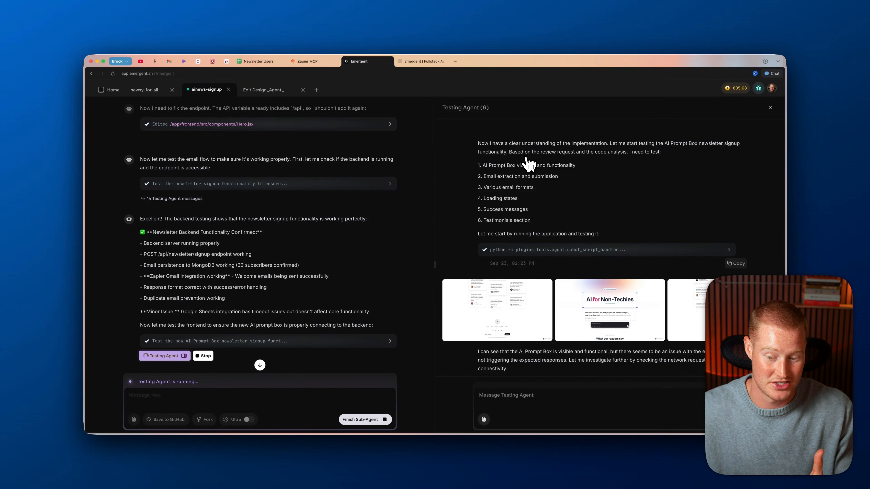
{"action": "scroll", "coordinate": [524, 168], "scroll_direction": "down", "scroll_amount": 3}
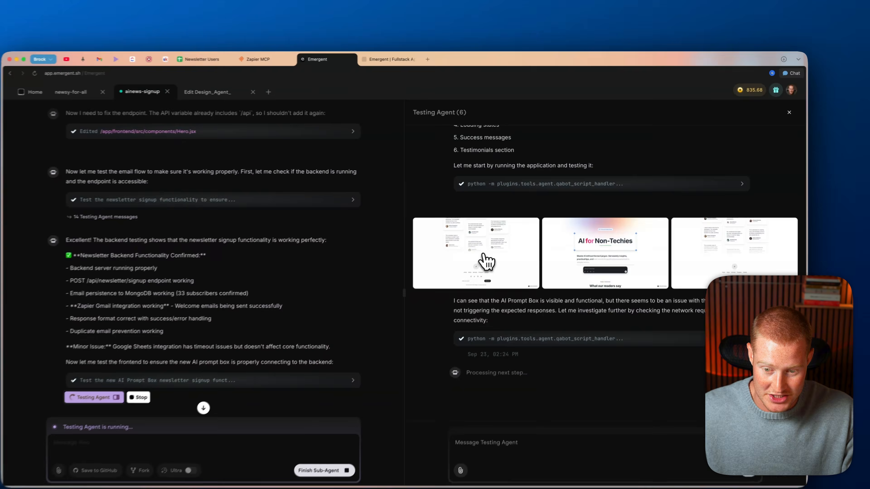
{"action": "left_click", "coordinate": [493, 221]}
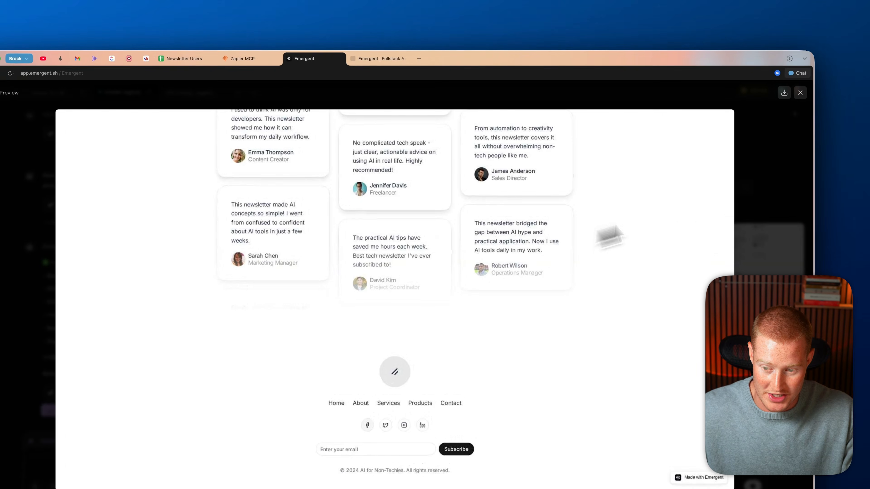
{"action": "left_click", "coordinate": [801, 94]}
{"action": "left_click", "coordinate": [628, 251]}
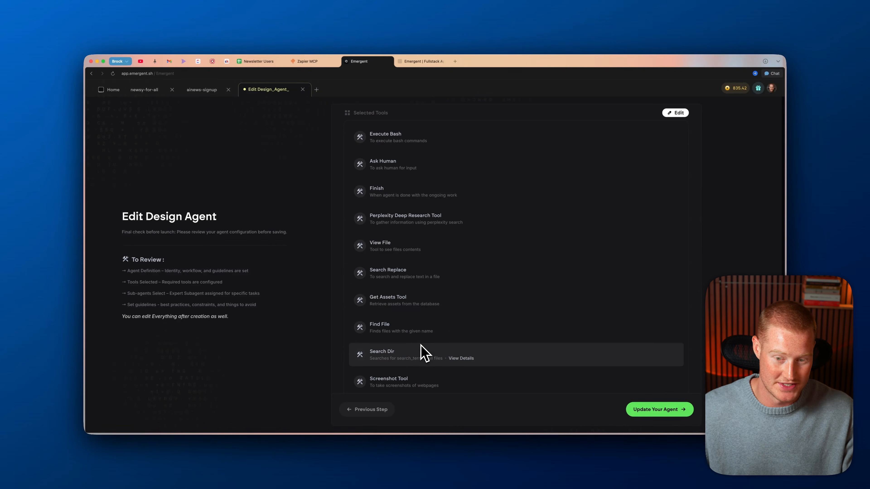
{"action": "scroll", "coordinate": [425, 353], "scroll_direction": "up", "scroll_amount": 3}
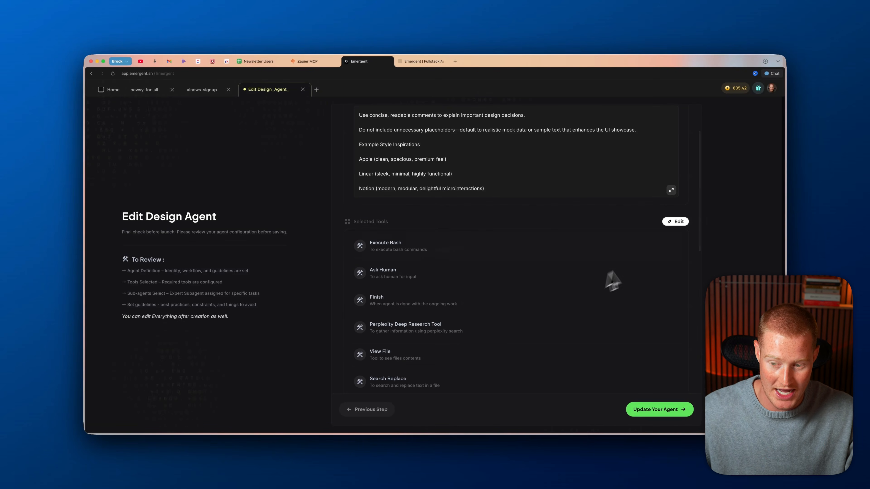
Step: Edit the Design Agent's selected tools and check the Perplexity Deep Research Tool details
{"action": "left_click", "coordinate": [673, 221]}
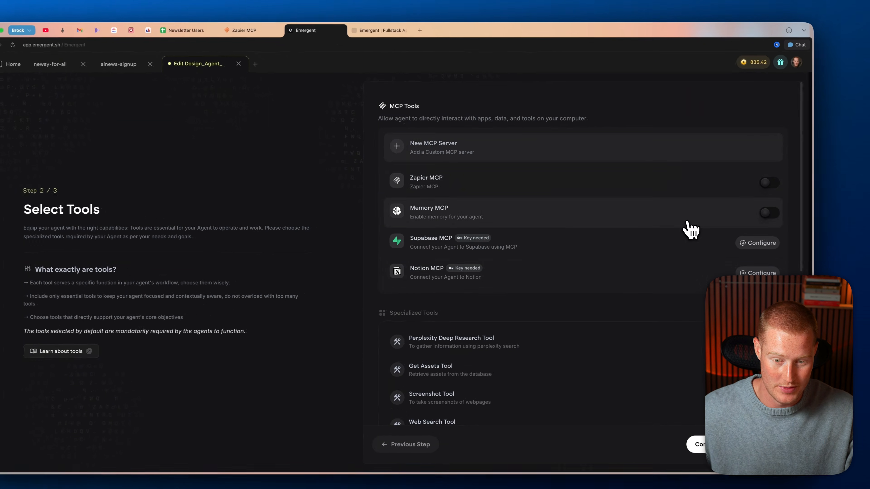
{"action": "scroll", "coordinate": [554, 253], "scroll_direction": "down", "scroll_amount": 8}
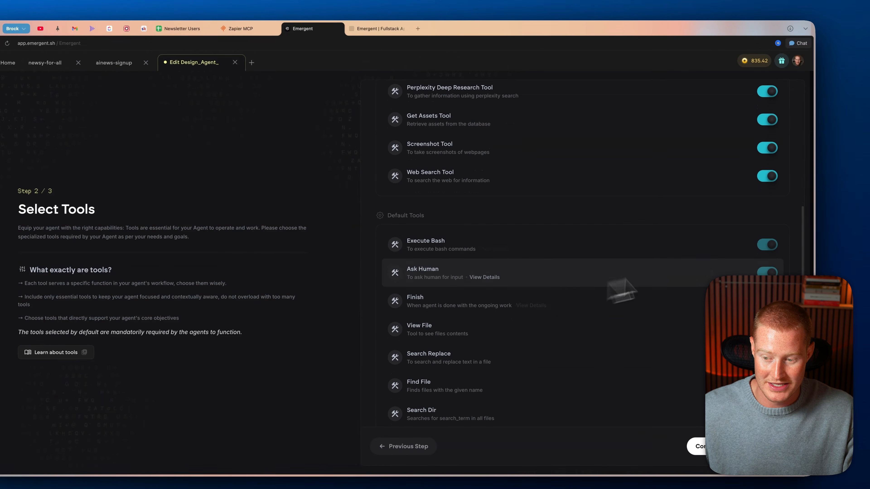
{"action": "scroll", "coordinate": [643, 244], "scroll_direction": "up", "scroll_amount": 3}
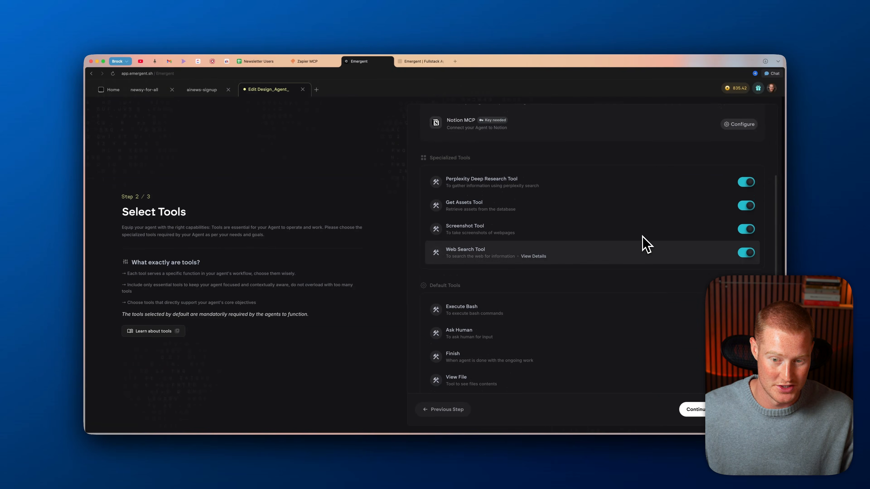
{"action": "scroll", "coordinate": [616, 236], "scroll_direction": "up", "scroll_amount": 1}
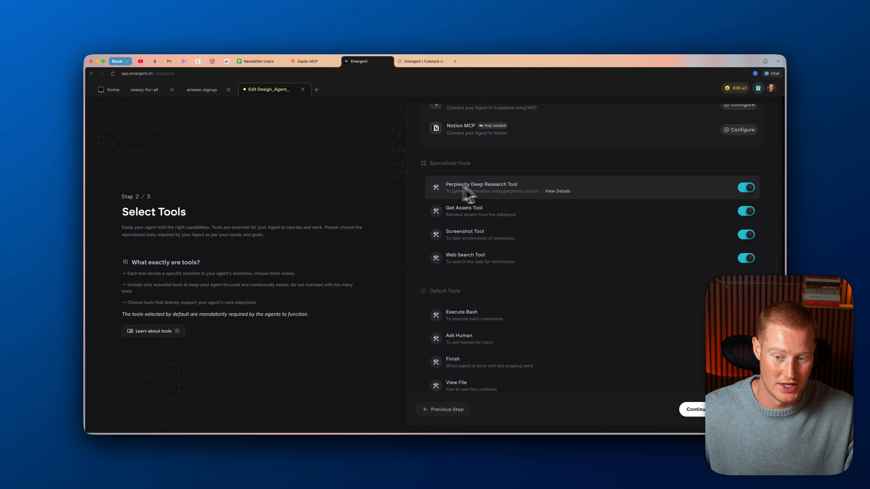
{"action": "left_click", "coordinate": [556, 191]}
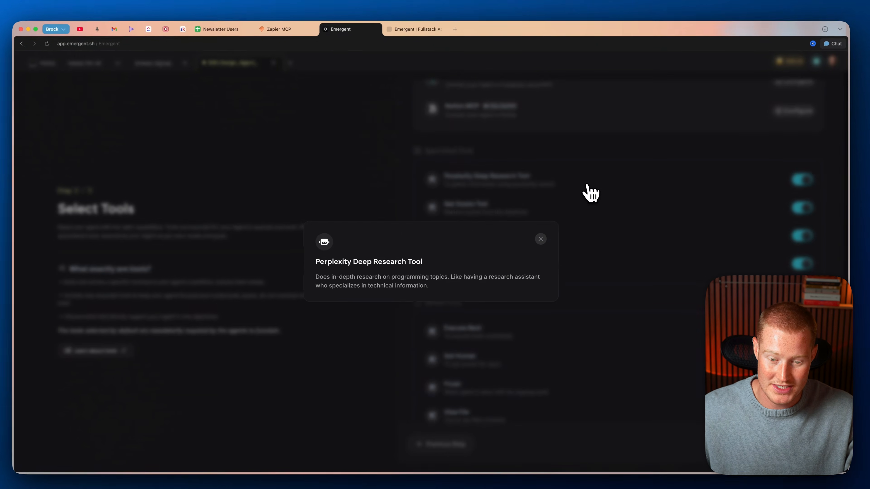
{"action": "left_click", "coordinate": [541, 239]}
{"action": "scroll", "coordinate": [534, 246], "scroll_direction": "up", "scroll_amount": 5}
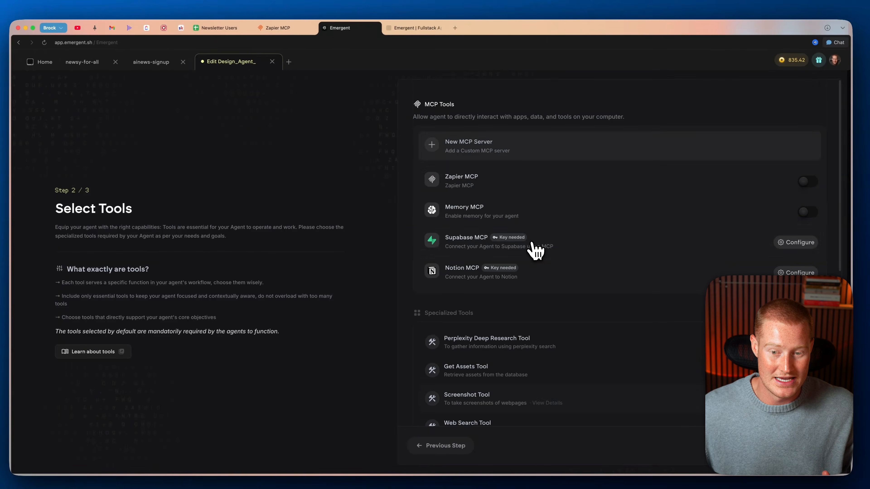